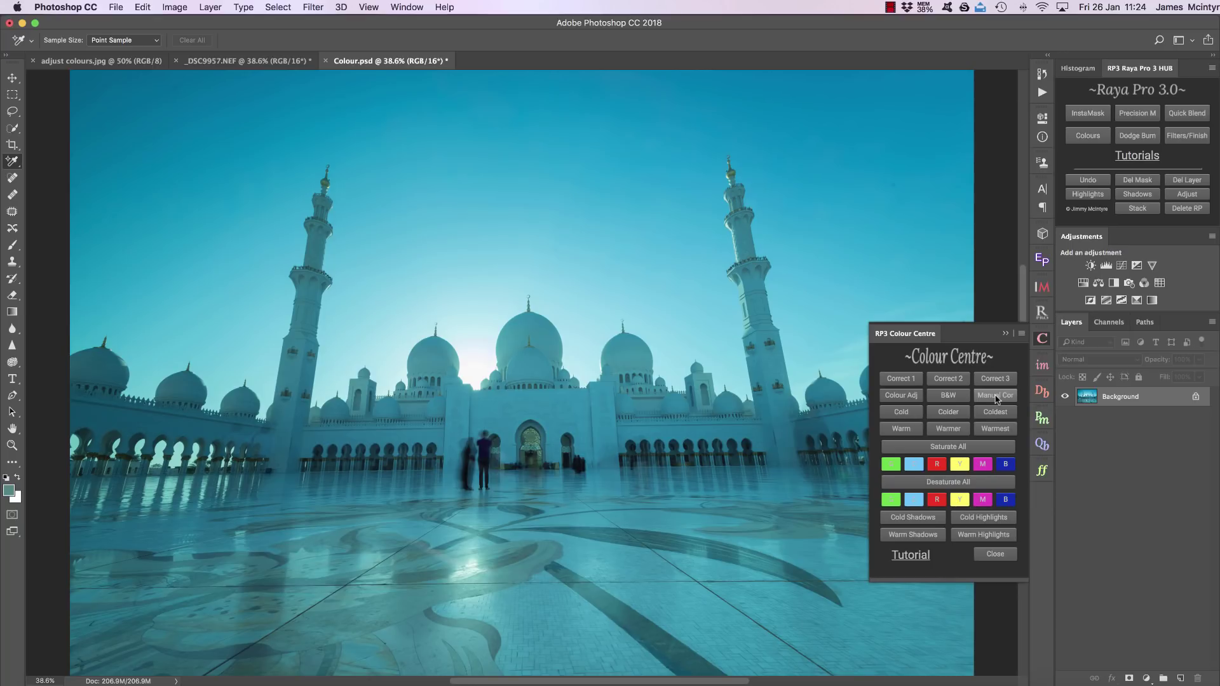
Step: Run Colour Centre's Manual Correction setup, select the Threshold 1 layer, and pick the Color Sampler Tool
{"action": "left_click", "coordinate": [996, 395]}
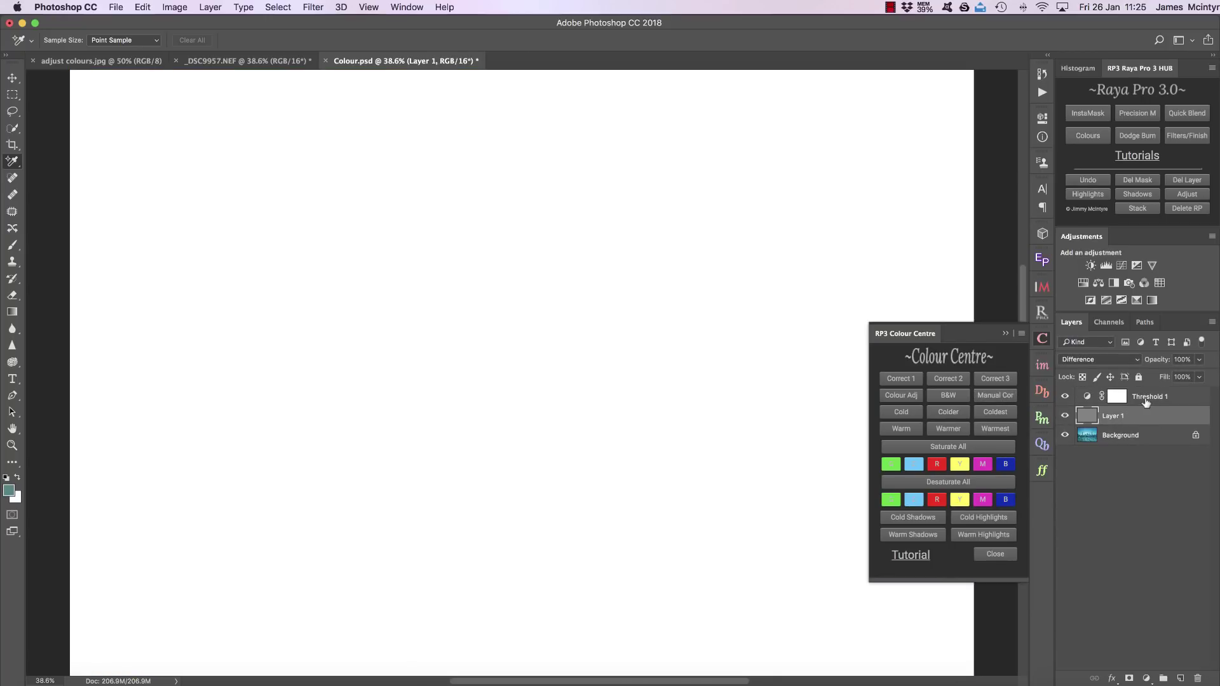
{"action": "left_click", "coordinate": [1146, 402]}
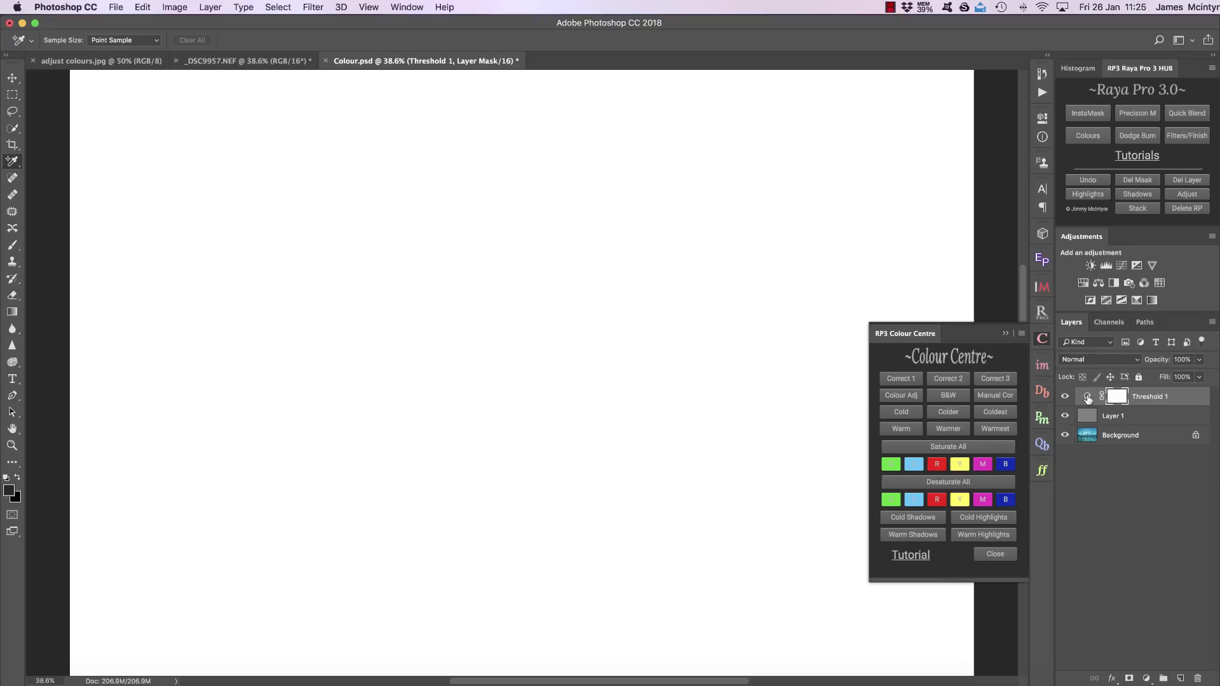
{"action": "right_click", "coordinate": [11, 162]}
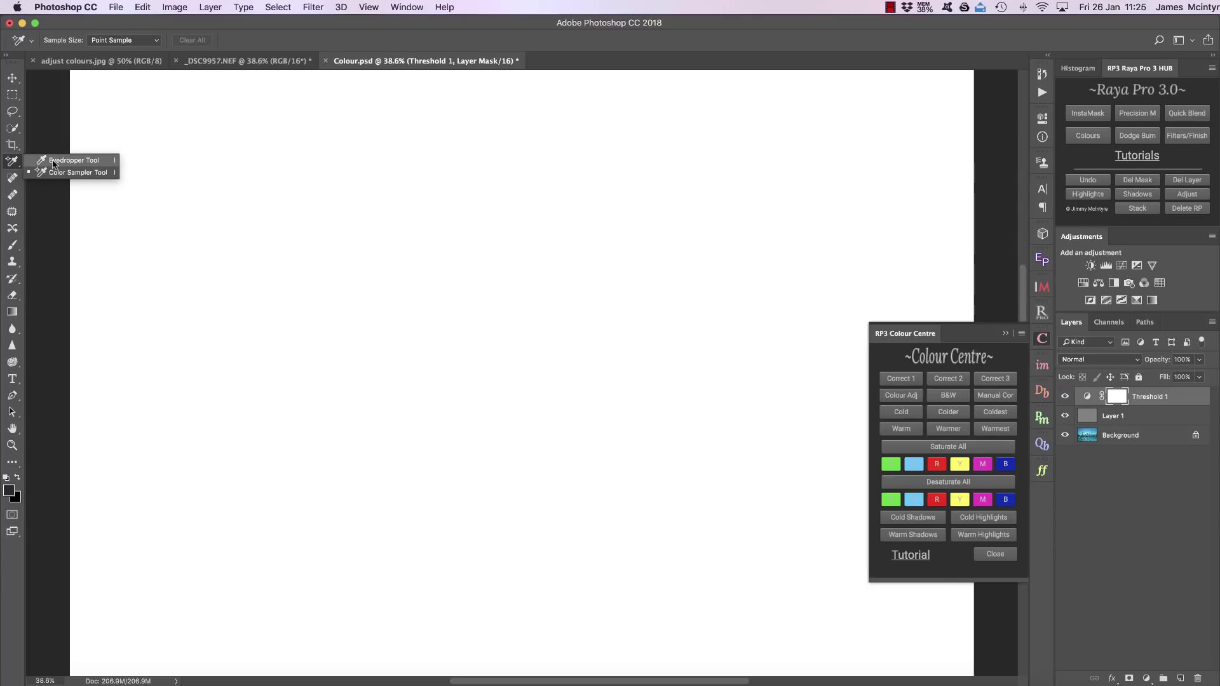
{"action": "left_click", "coordinate": [88, 174]}
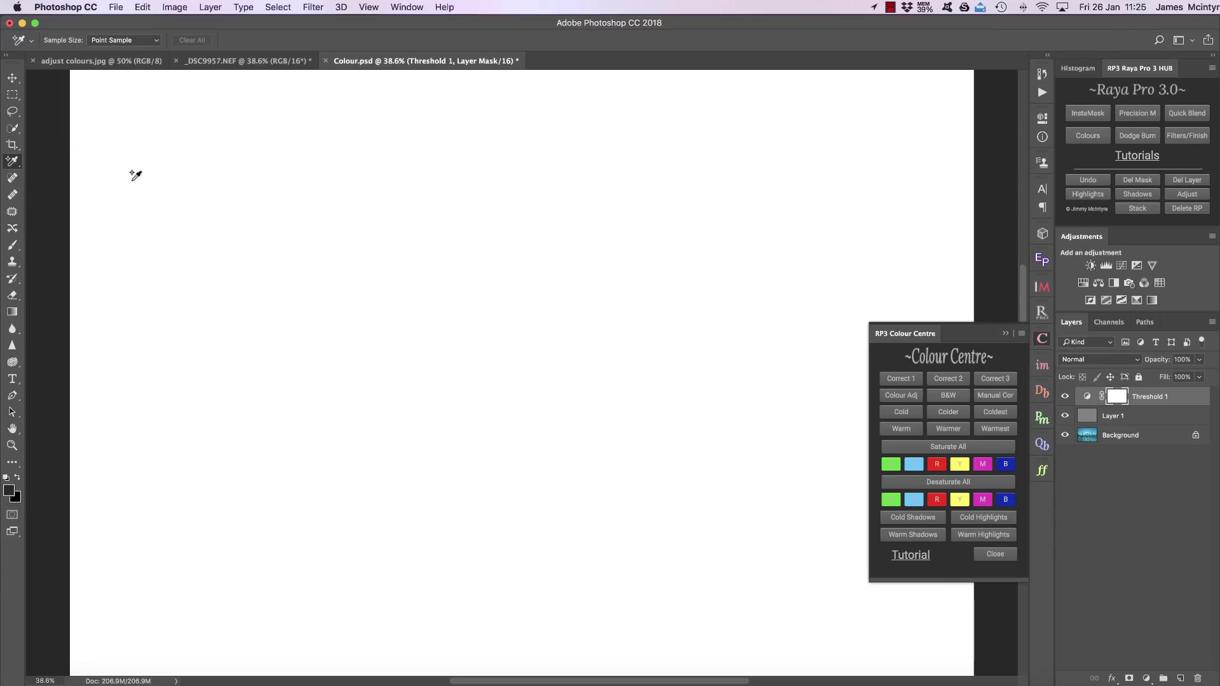
Step: Drop the Threshold 1 level to 2, mark a darkest spot with sampler #1, and zoom in on it
{"action": "double_click", "coordinate": [1088, 397]}
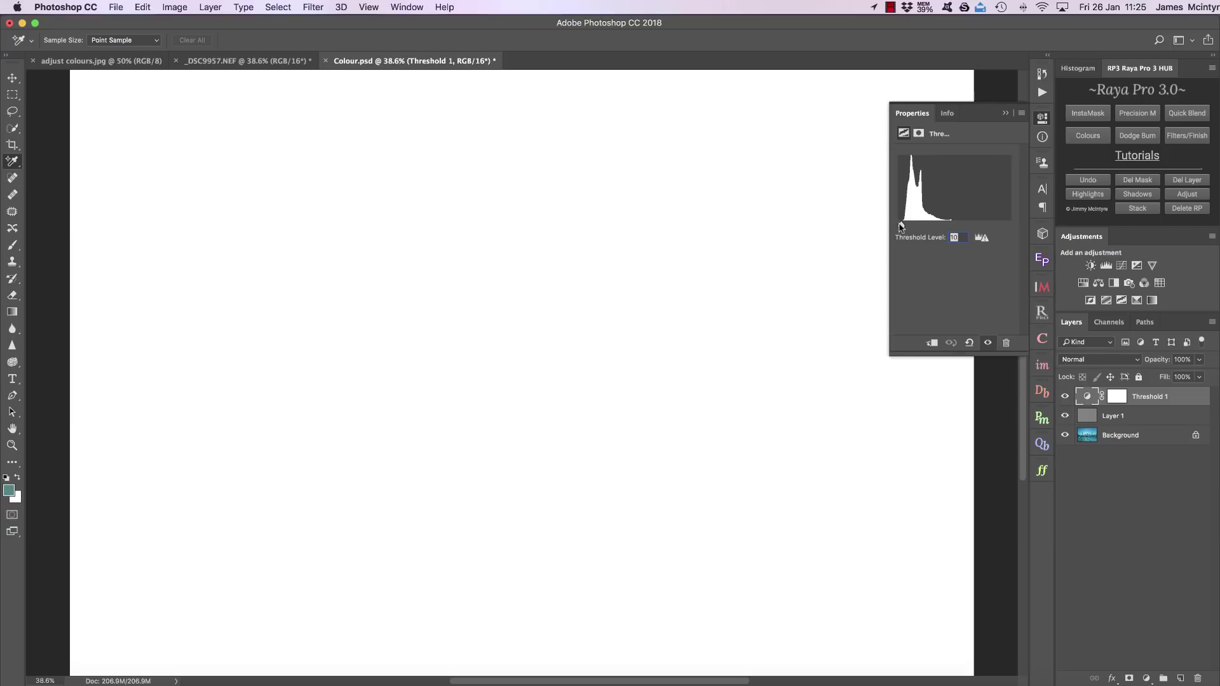
{"action": "mouse_move", "coordinate": [900, 226]}
{"action": "left_mouse_down"}
{"action": "mouse_move", "coordinate": [889, 227]}
{"action": "mouse_move", "coordinate": [906, 226]}
{"action": "left_mouse_up"}
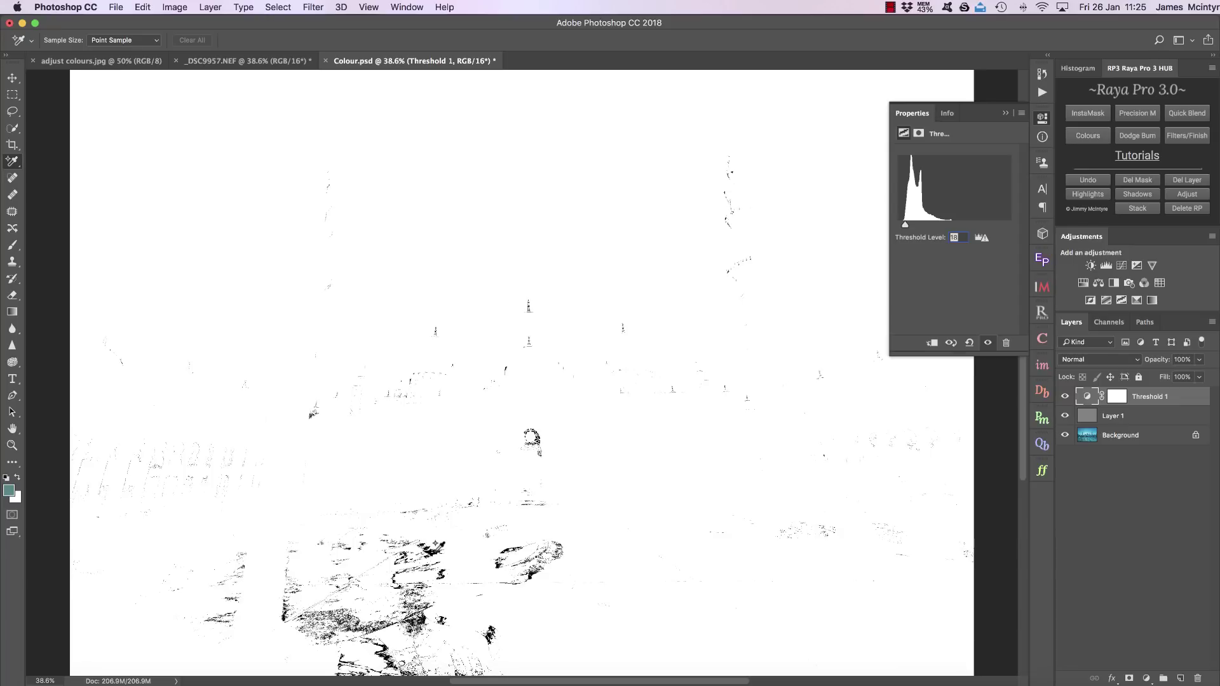
{"action": "left_click", "coordinate": [437, 545]}
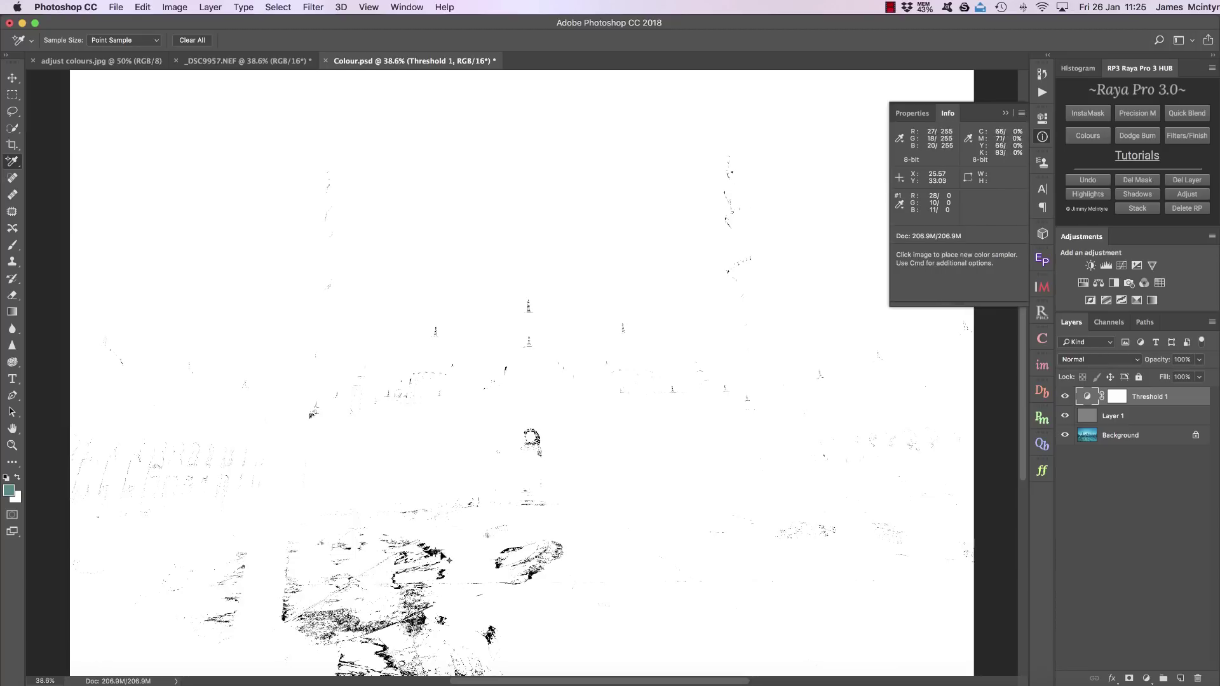
{"action": "key", "text": "z"}
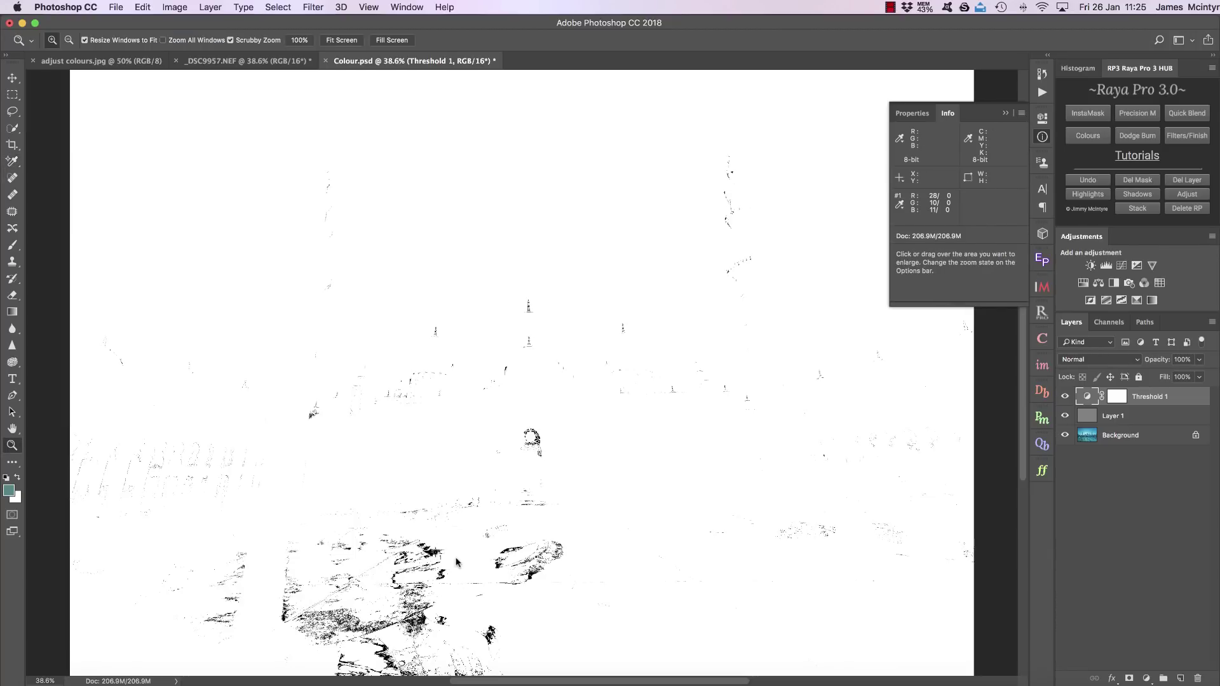
{"action": "left_click_drag", "start_coordinate": [438, 552], "coordinate": [415, 548]}
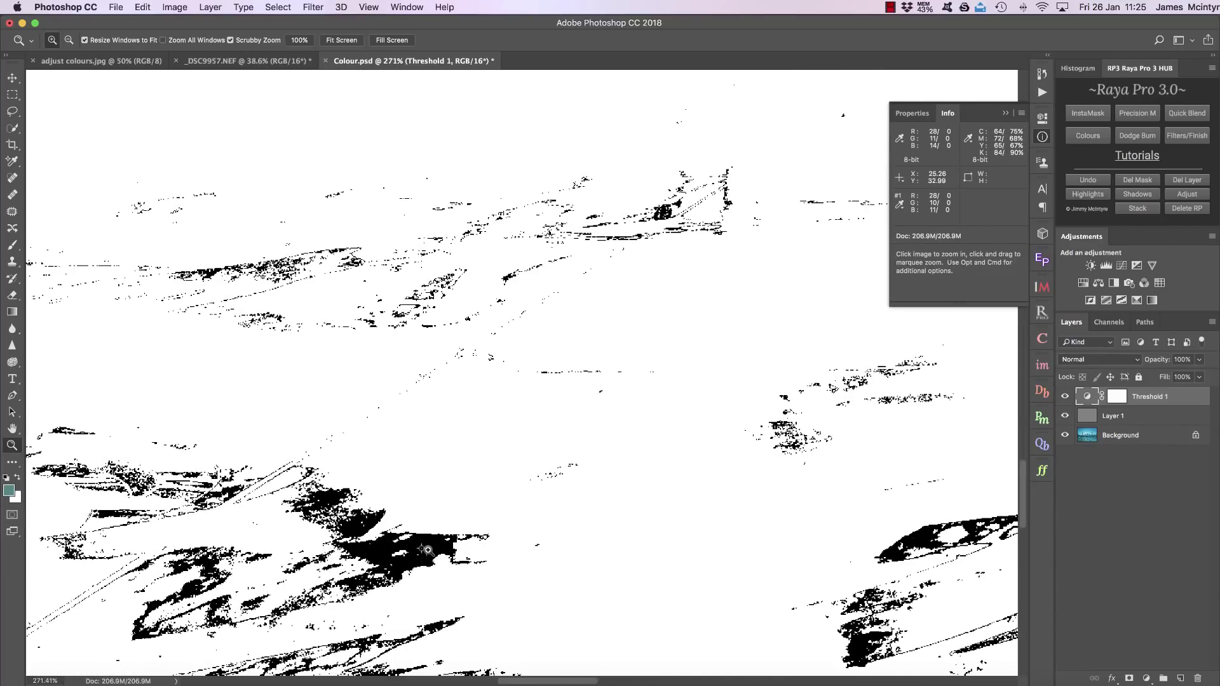
Step: Hide Threshold 1 and Layer 1, then add Curves with its grey point set at the sampled floor spot
{"action": "left_click", "coordinate": [1066, 396]}
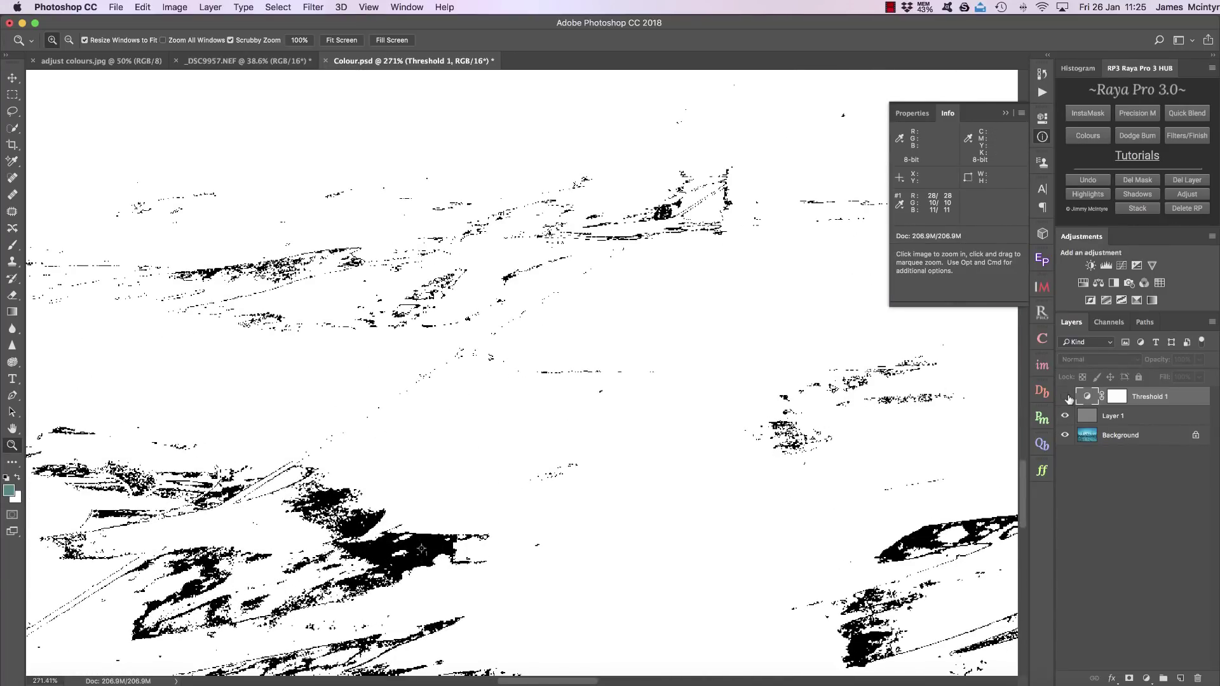
{"action": "left_click", "coordinate": [1066, 416]}
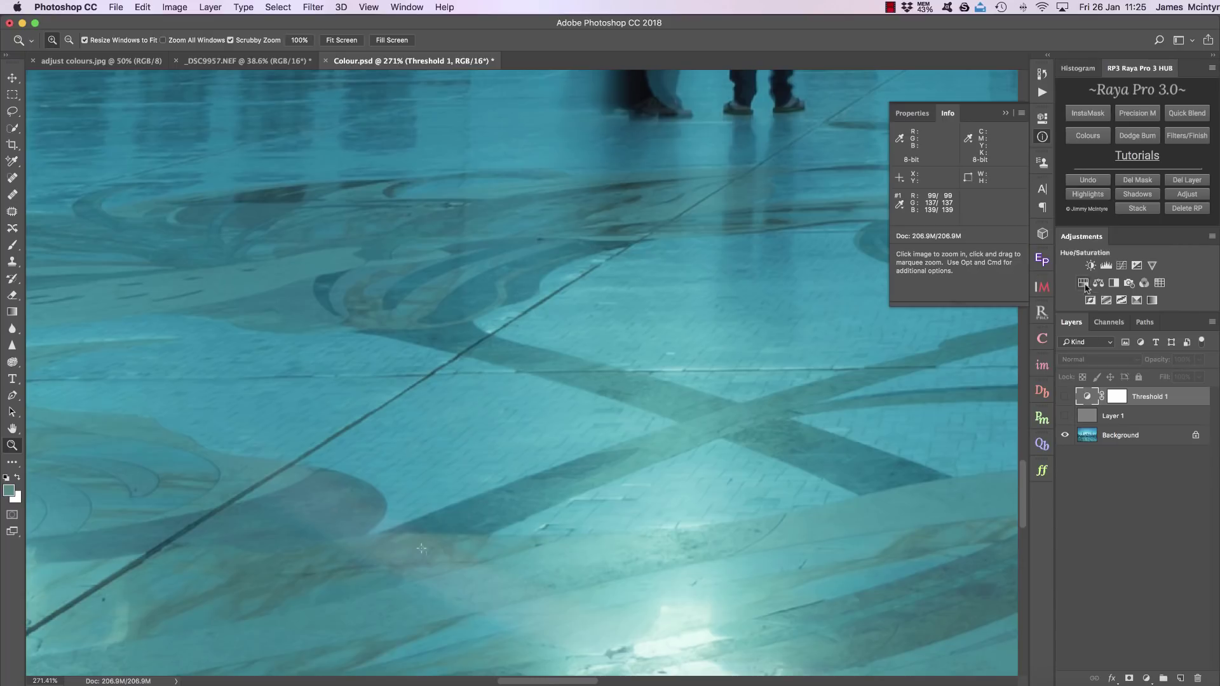
{"action": "left_click", "coordinate": [1121, 265]}
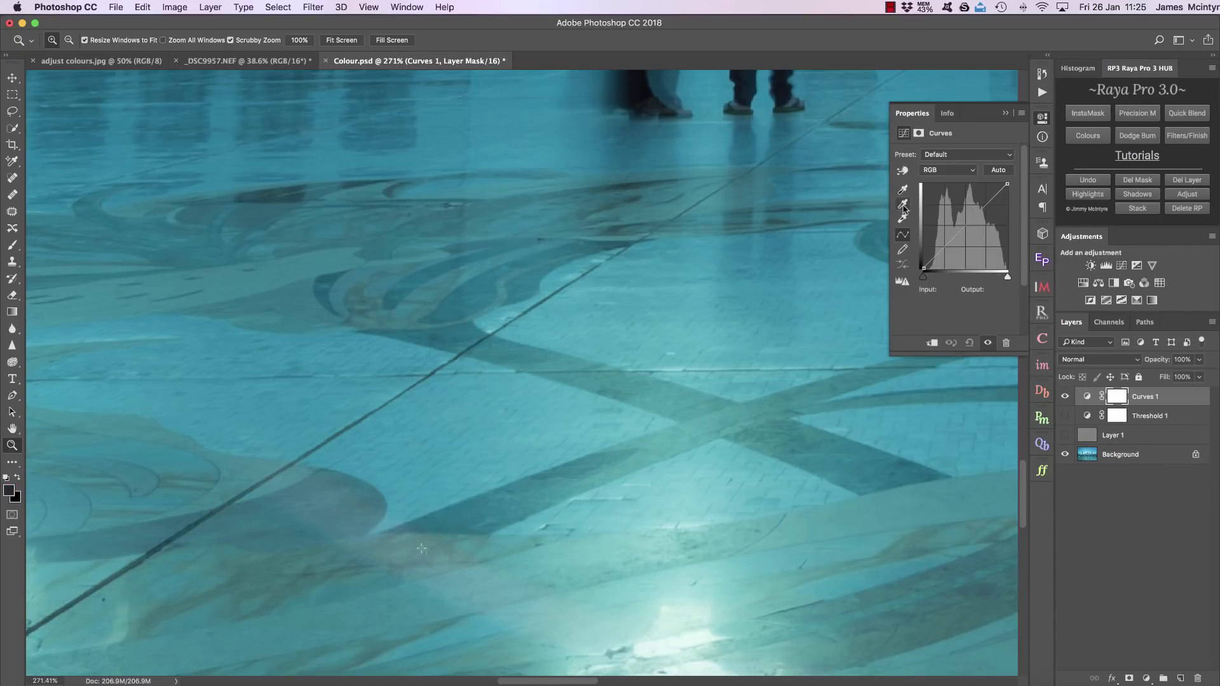
{"action": "left_click", "coordinate": [903, 206]}
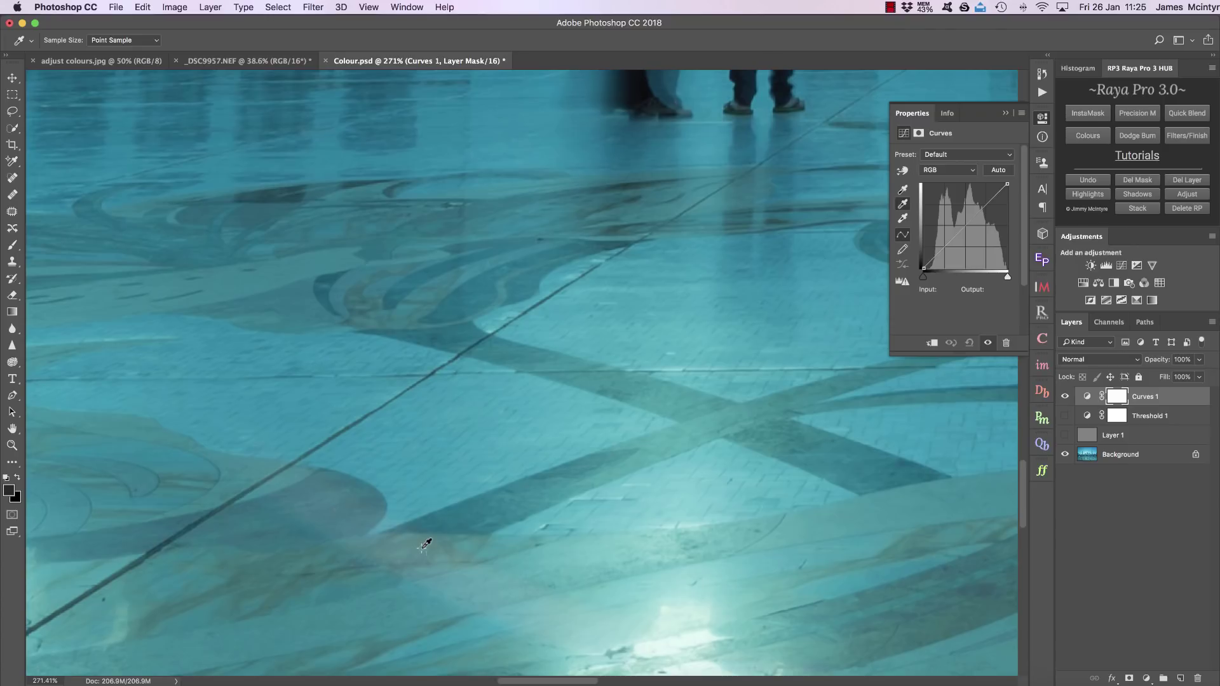
{"action": "left_click", "coordinate": [424, 545]}
{"action": "key", "text": "super+0"}
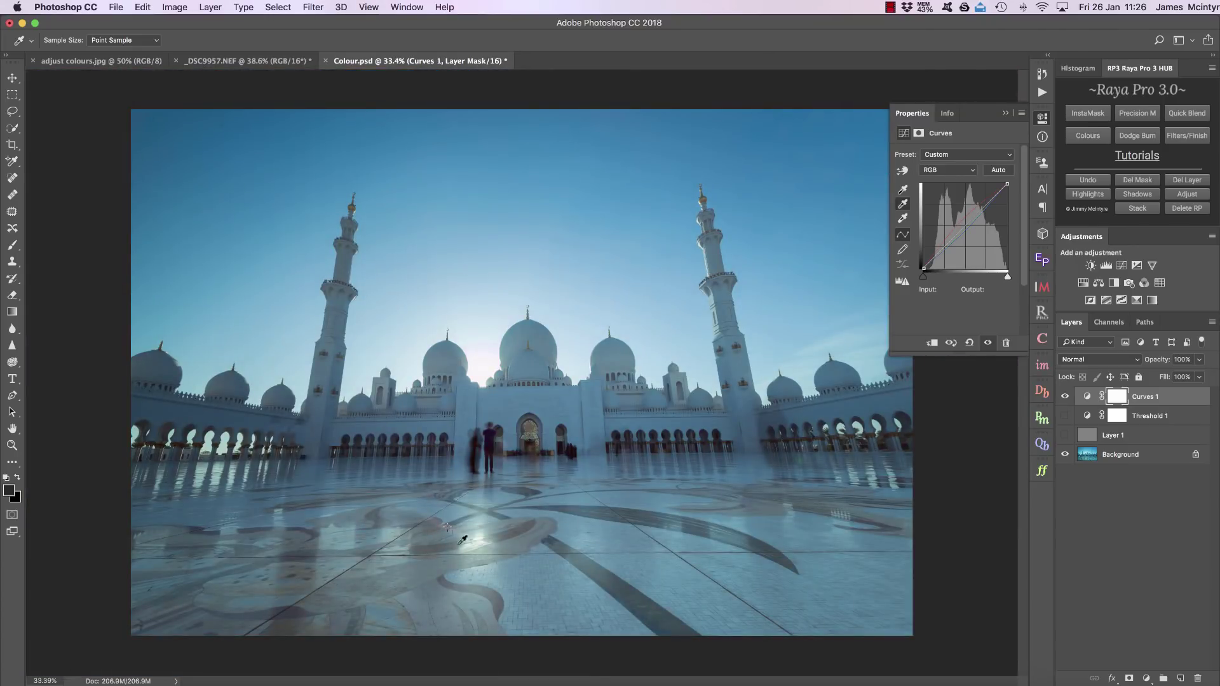
Step: Toggle the Curves 1 correction on and off to compare the cyan cast removal
{"action": "left_click", "coordinate": [1066, 396]}
{"action": "left_click", "coordinate": [1065, 396]}
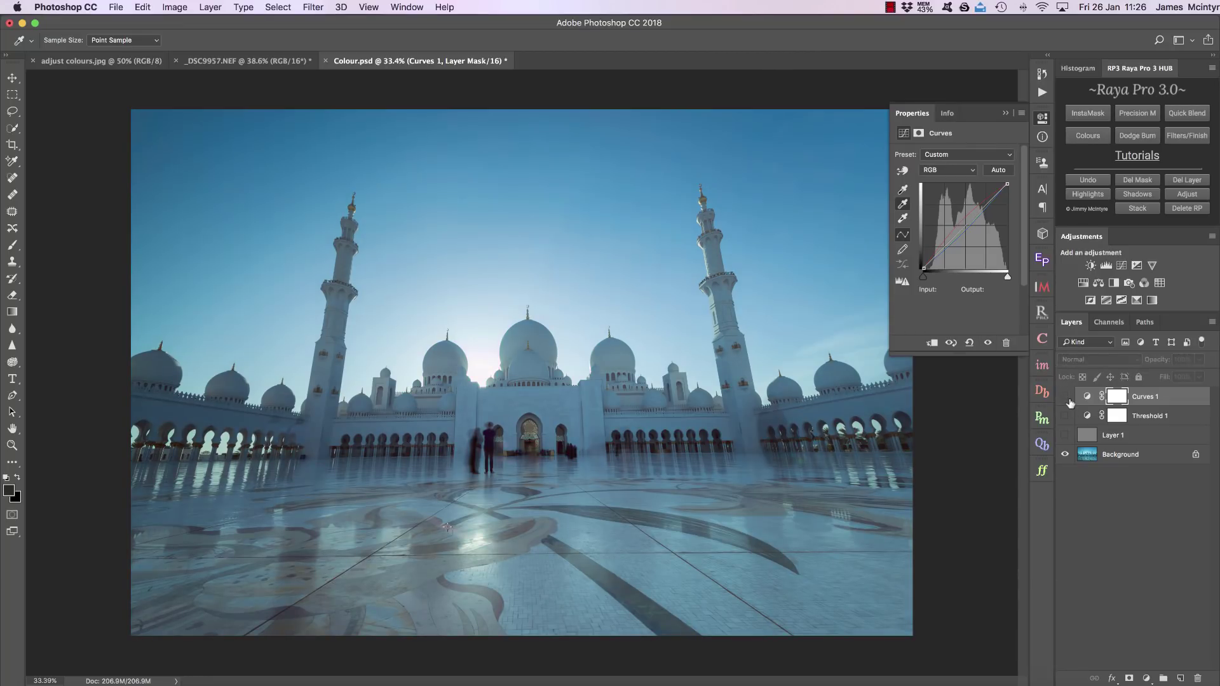
{"action": "left_click", "coordinate": [1067, 398]}
{"action": "left_click", "coordinate": [1067, 397]}
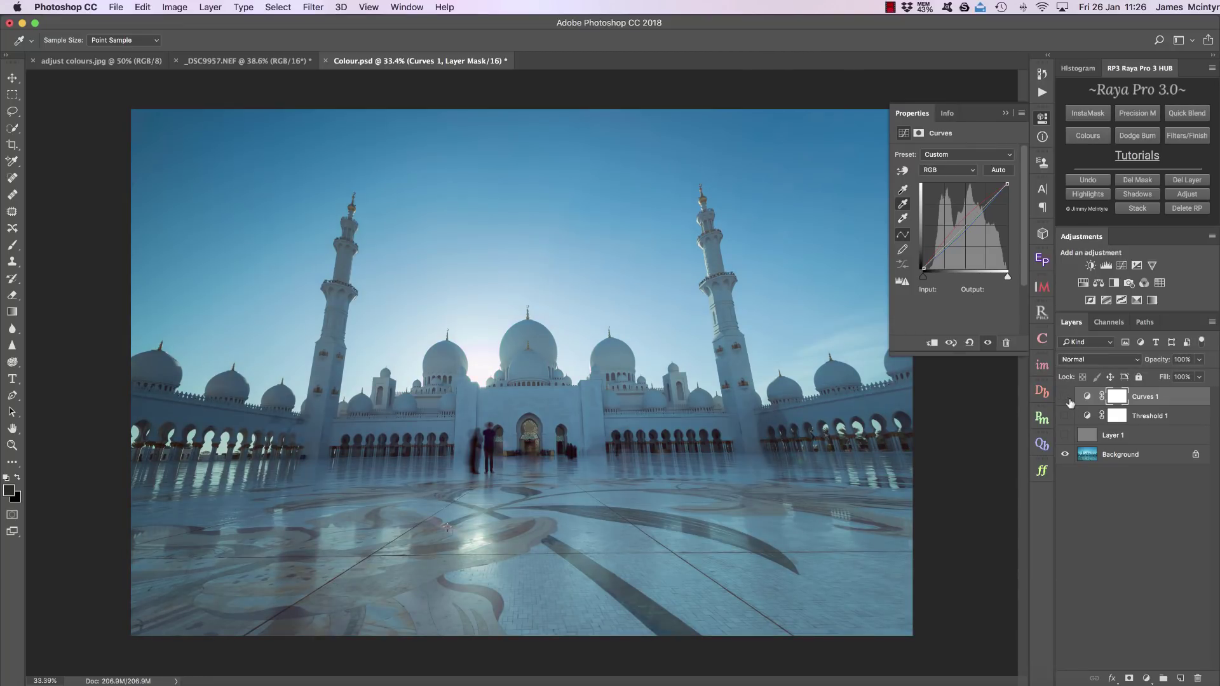
{"action": "left_click", "coordinate": [1067, 397]}
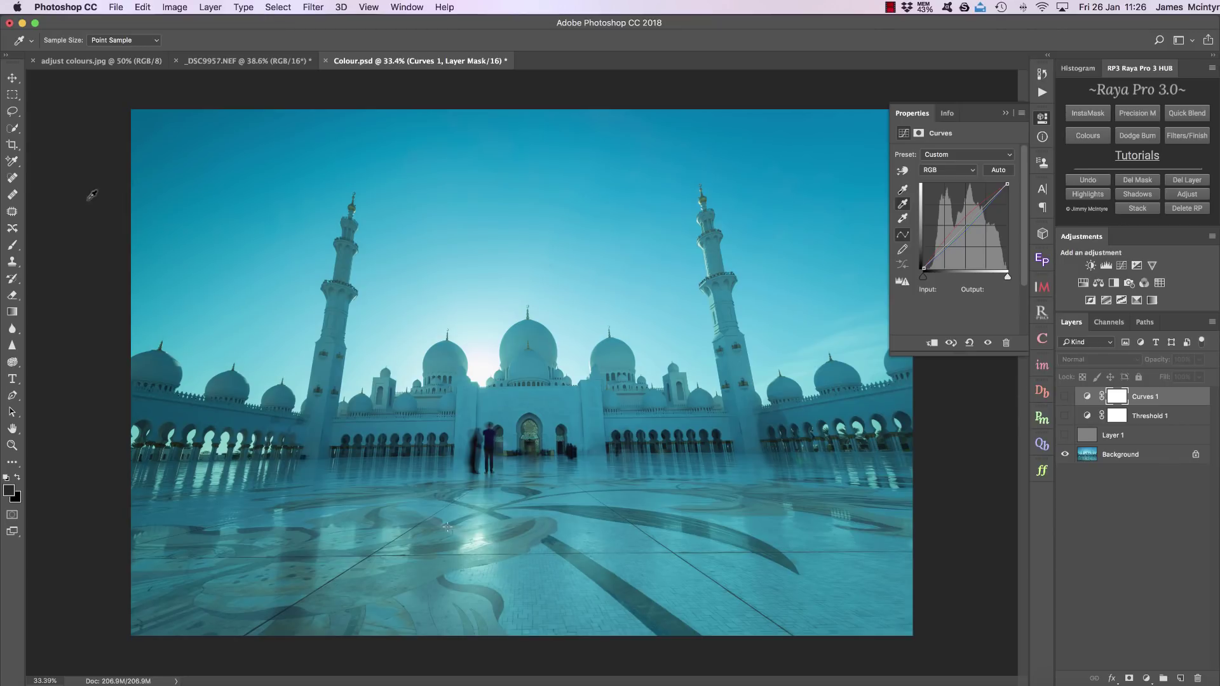
Step: Delete the colour sampler point and turn the Curves 1 correction back on
{"action": "left_click", "coordinate": [11, 163], "text": "alt"}
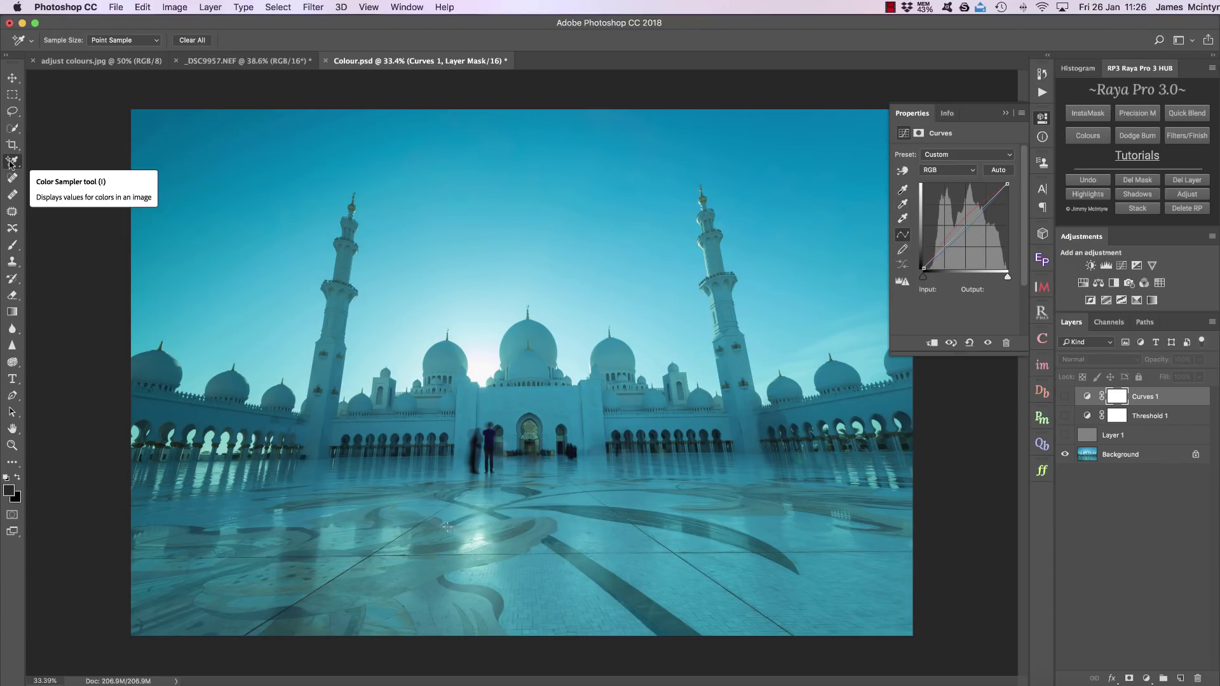
{"action": "right_click", "coordinate": [448, 531]}
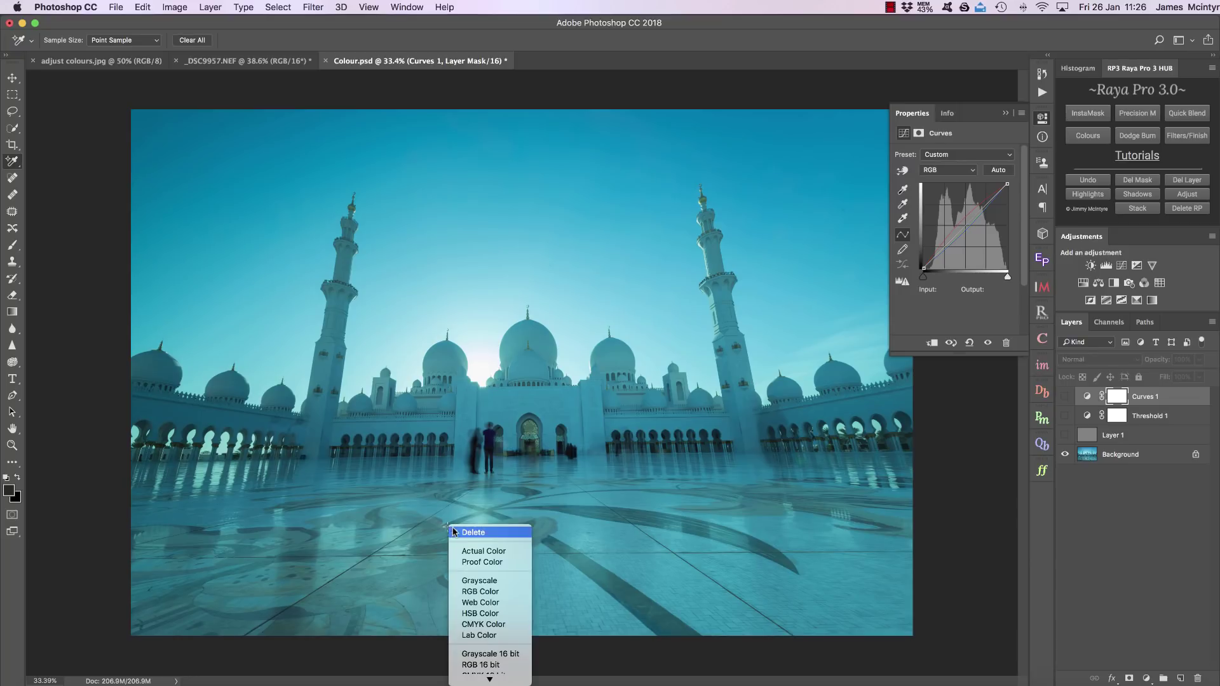
{"action": "left_click", "coordinate": [473, 532]}
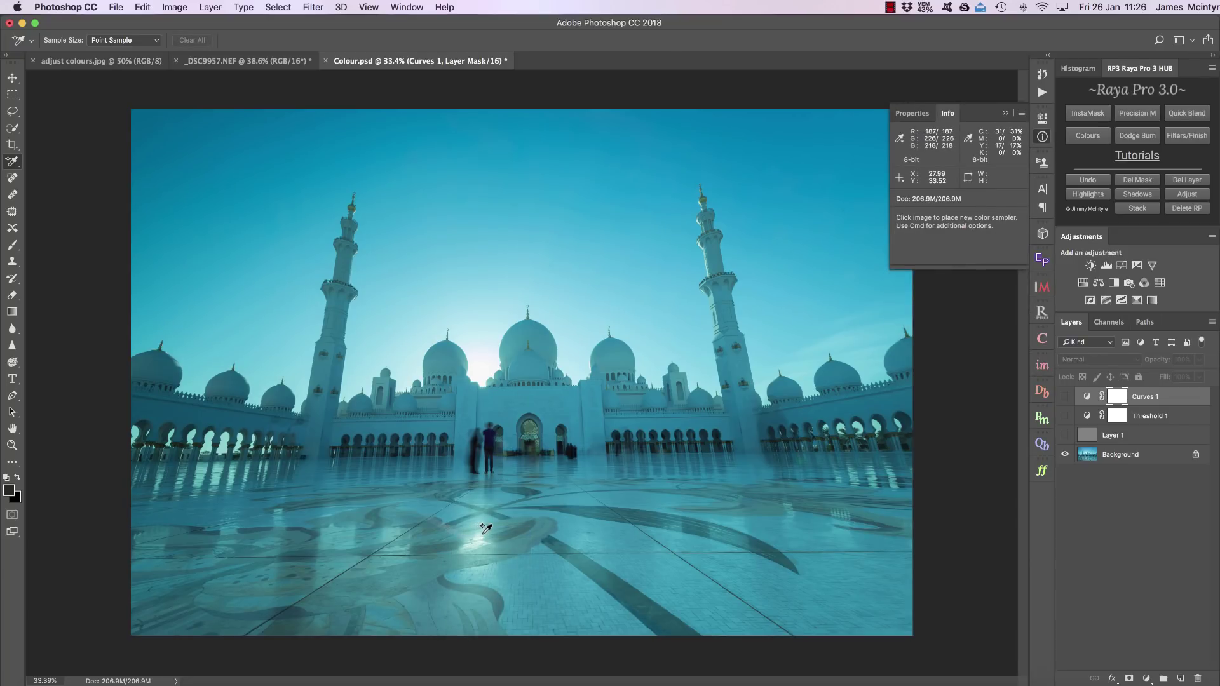
{"action": "left_click", "coordinate": [1066, 397]}
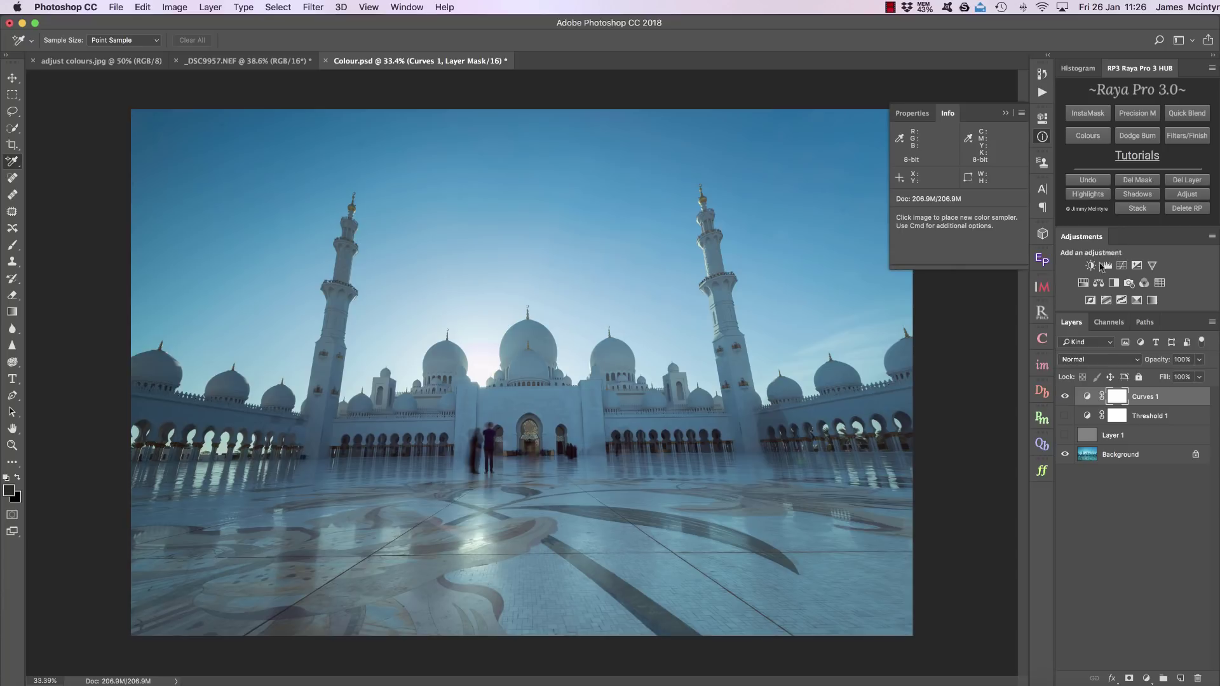
Step: Open Raya Pro's Colour Centre and delete the leftover adjustment layers
{"action": "left_click", "coordinate": [1100, 137]}
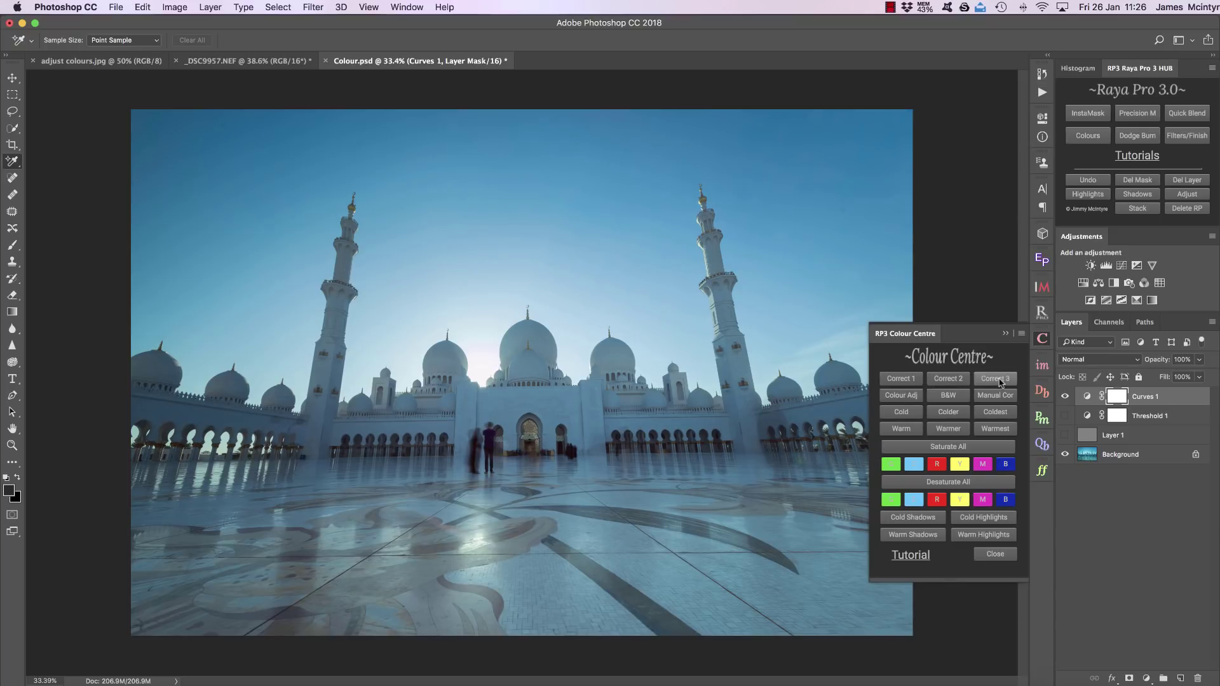
{"action": "left_click", "coordinate": [1187, 181]}
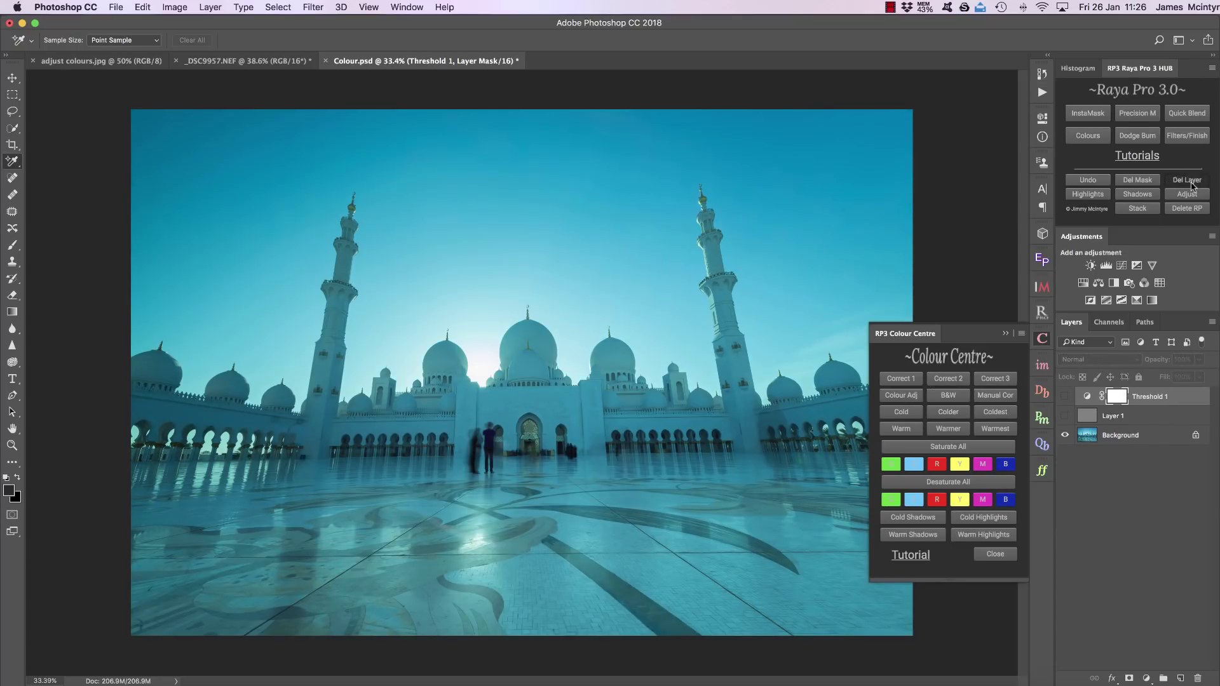
{"action": "left_click", "coordinate": [1187, 181]}
{"action": "left_click", "coordinate": [1187, 180]}
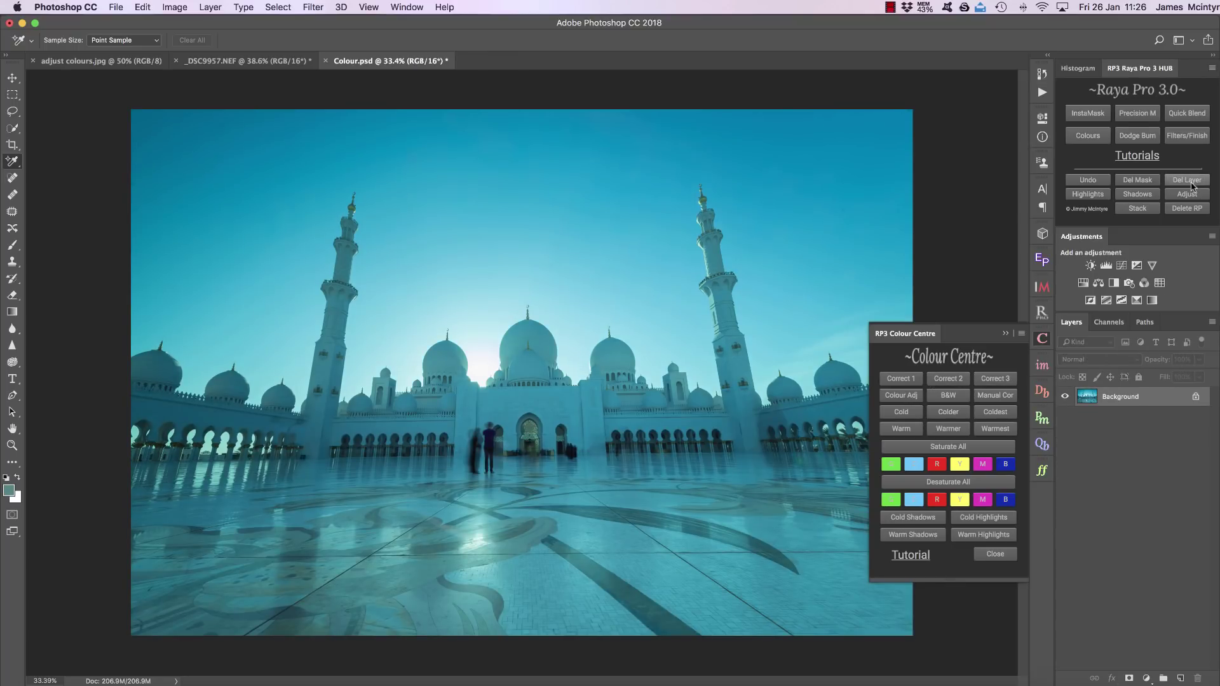
Step: Try Colour Correct 1 and 2, deleting each, then apply Colour Correct 3
{"action": "left_click", "coordinate": [895, 380]}
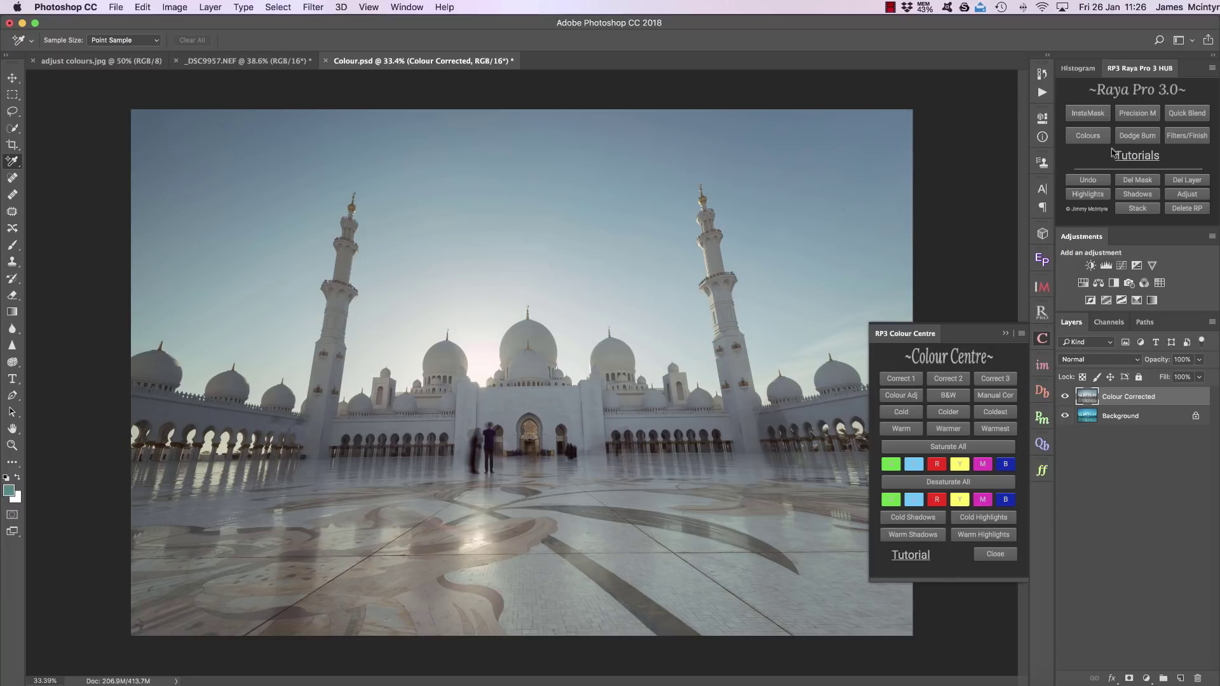
{"action": "left_click", "coordinate": [1201, 180]}
{"action": "left_click", "coordinate": [948, 379]}
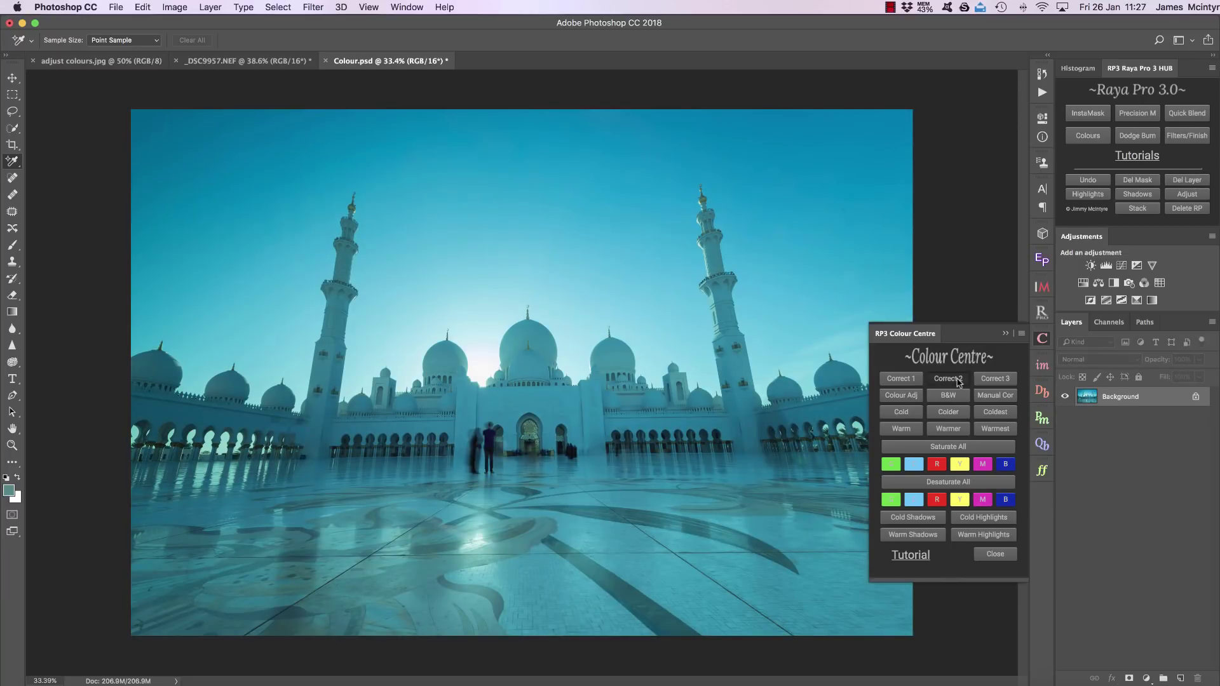
{"action": "left_click", "coordinate": [1190, 183]}
{"action": "left_click", "coordinate": [995, 379]}
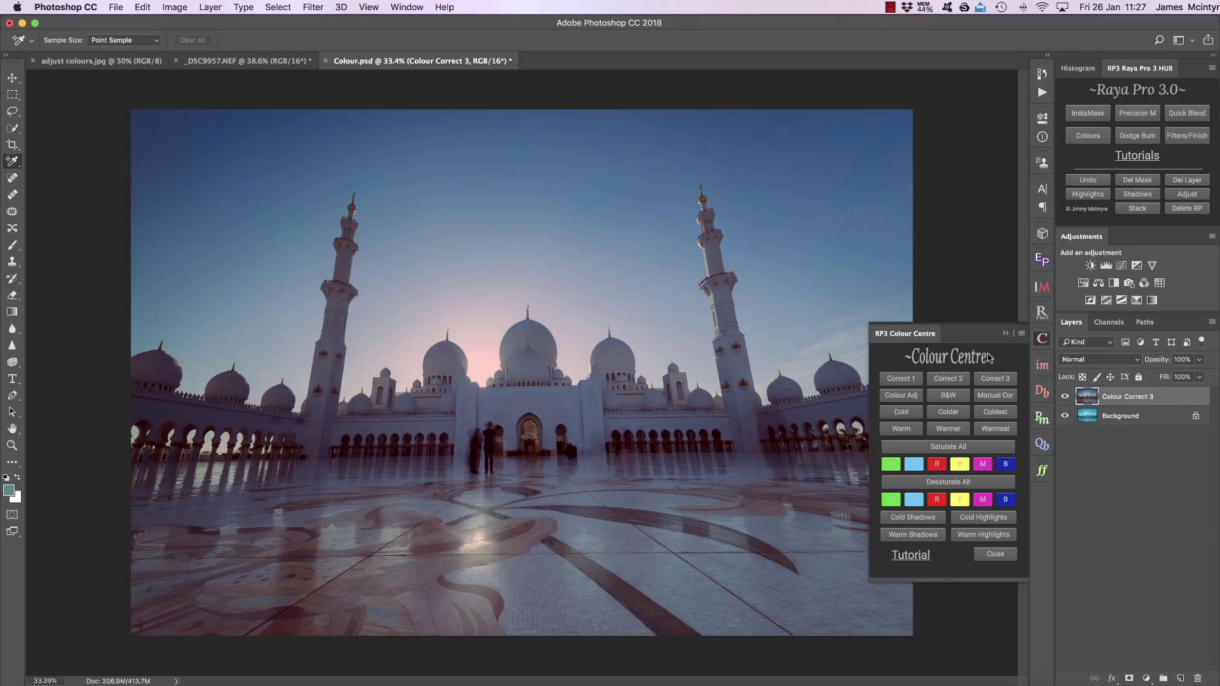
Step: Add a Black & White 1 layer and adjust its colour mix sliders to lower the reds
{"action": "left_click", "coordinate": [949, 400]}
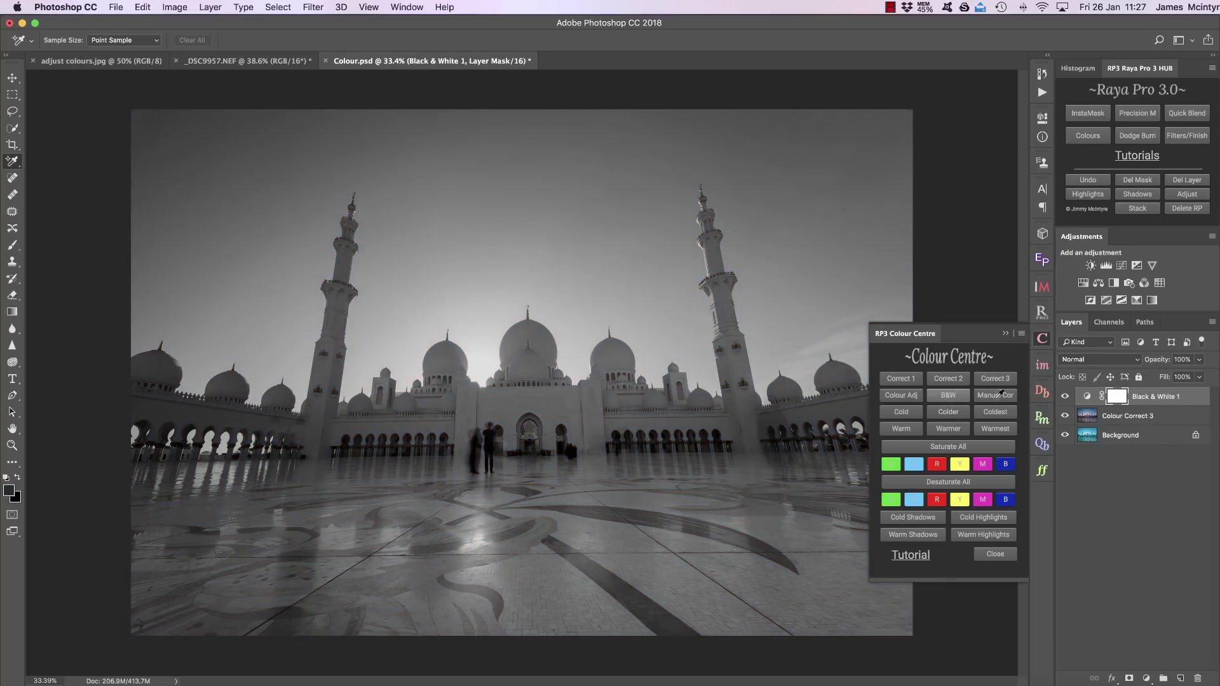
{"action": "double_click", "coordinate": [1087, 397]}
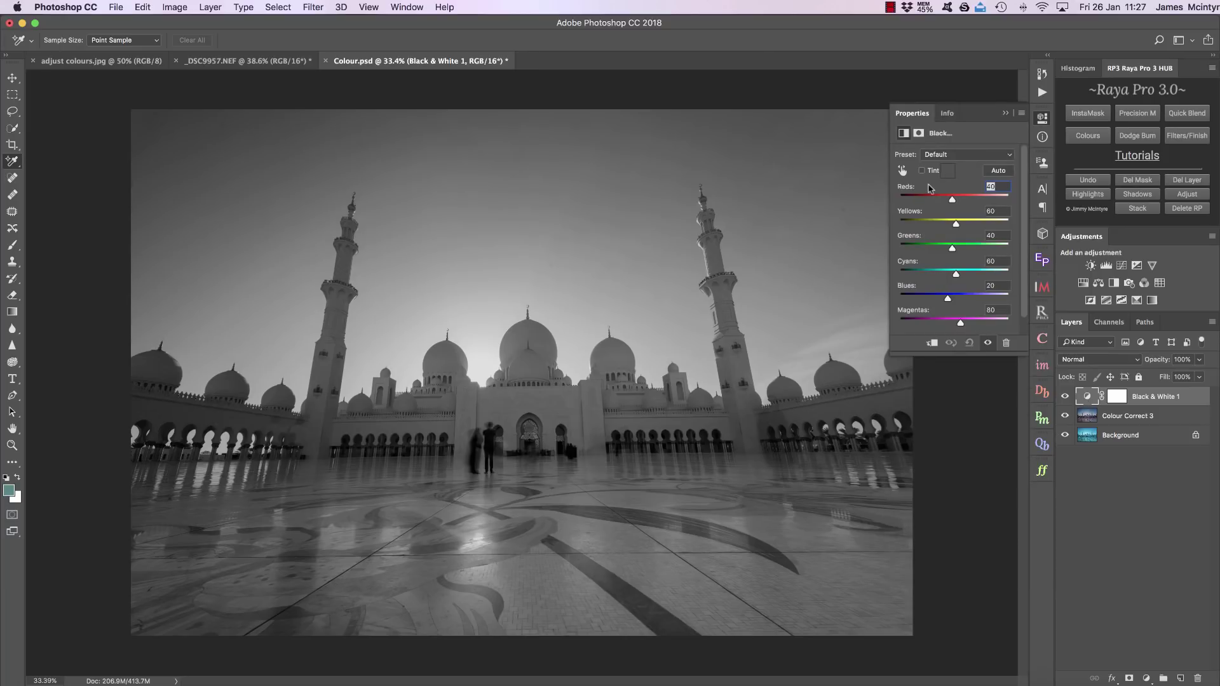
{"action": "left_click_drag", "start_coordinate": [952, 200], "coordinate": [989, 222]}
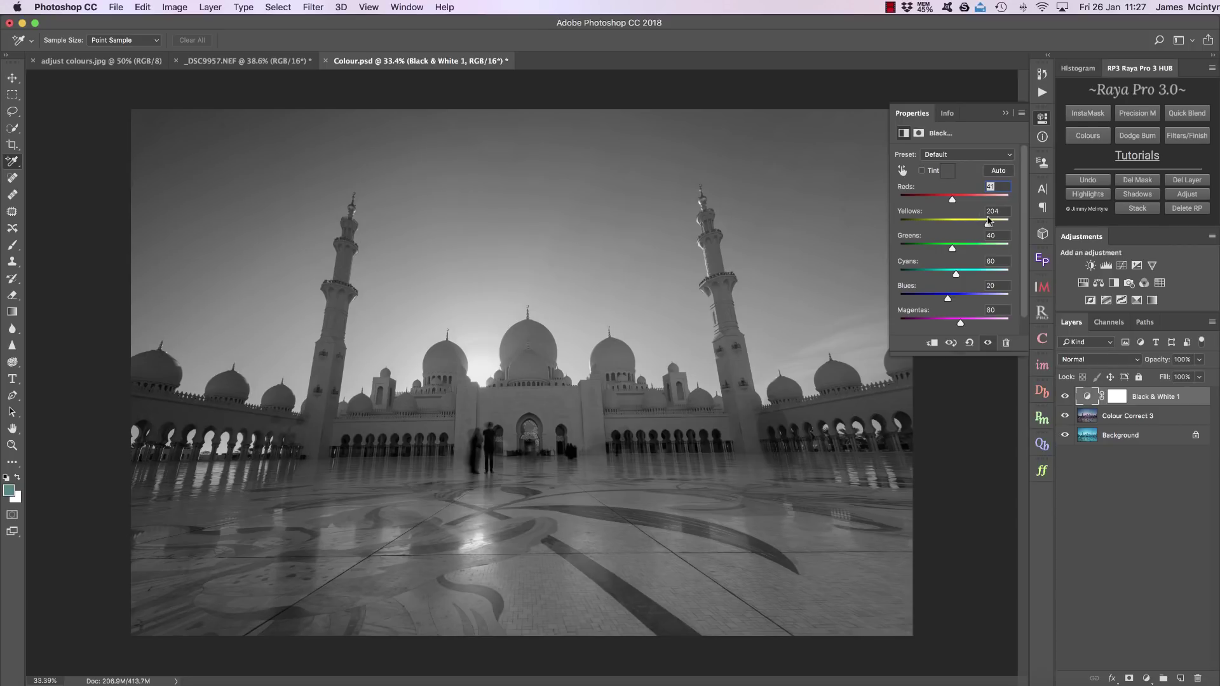
{"action": "left_click", "coordinate": [1088, 135]}
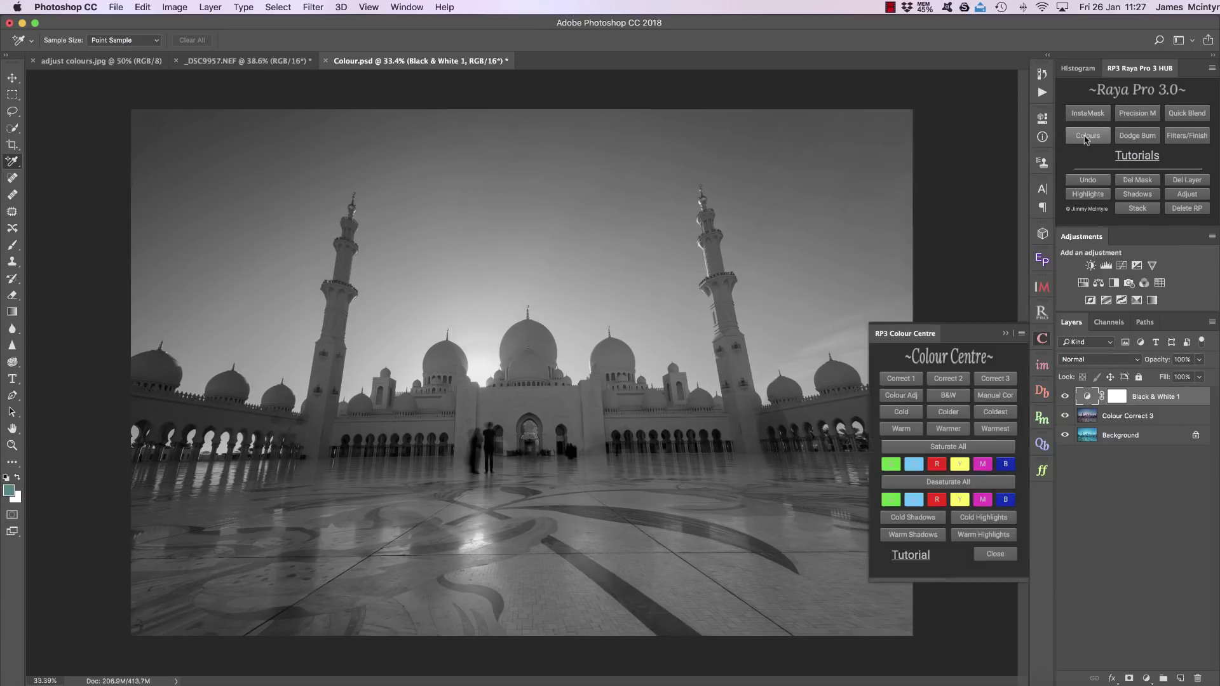
Step: On the _DSC9957.NEF seascape, try the Coldest and Colder tones, deleting each afterward
{"action": "left_click", "coordinate": [222, 63]}
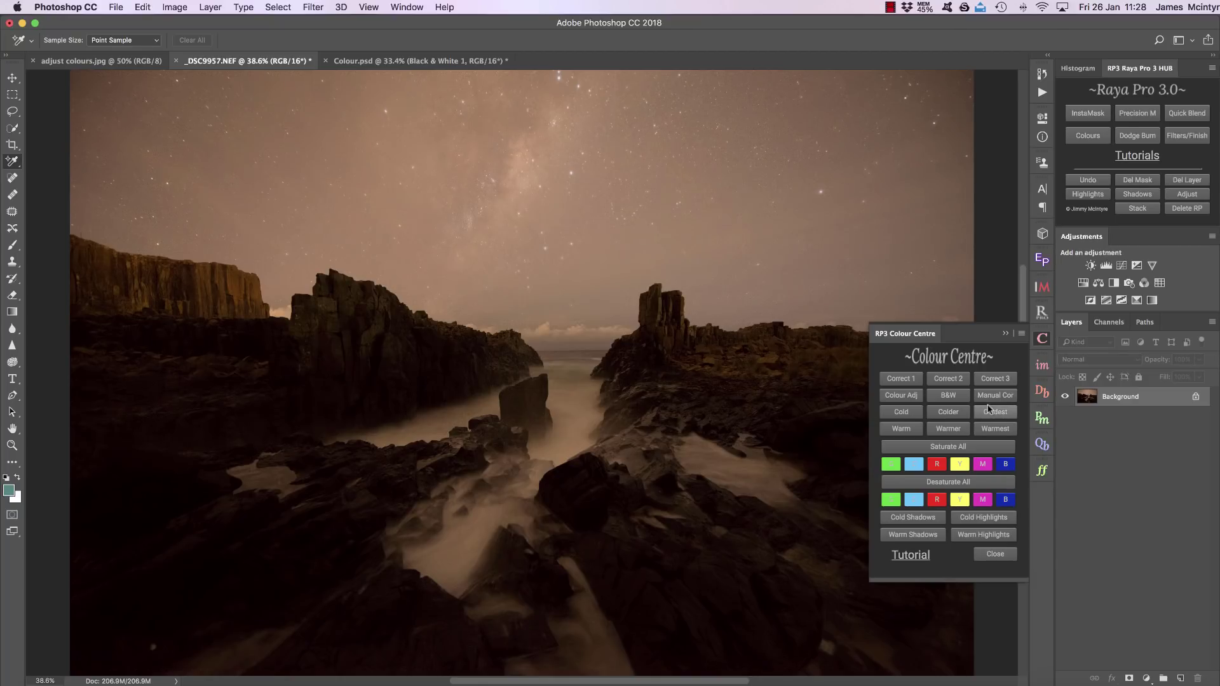
{"action": "left_click", "coordinate": [1008, 414]}
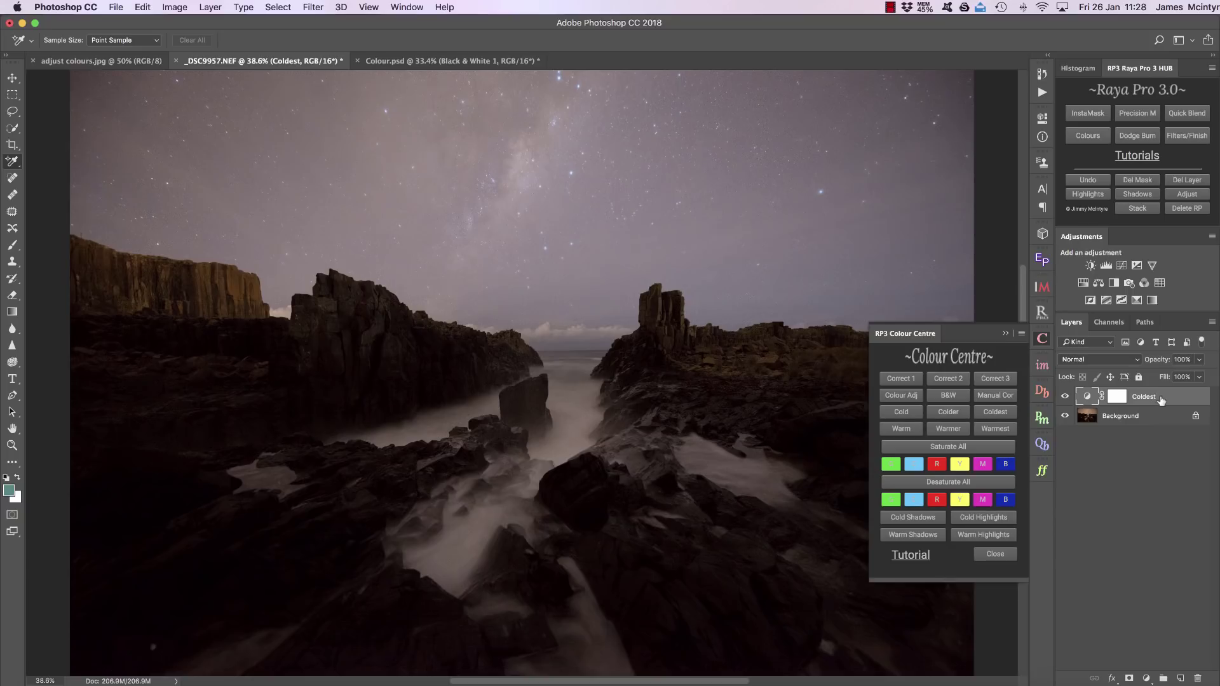
{"action": "left_click", "coordinate": [1190, 183]}
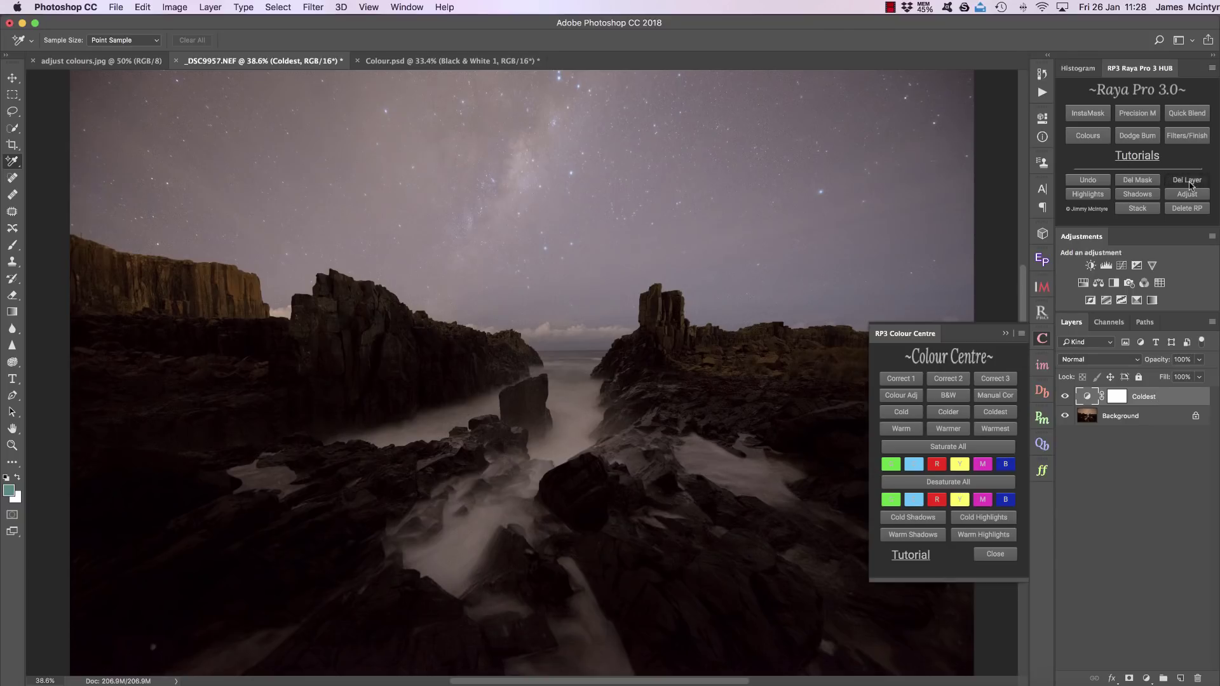
{"action": "left_click", "coordinate": [948, 413]}
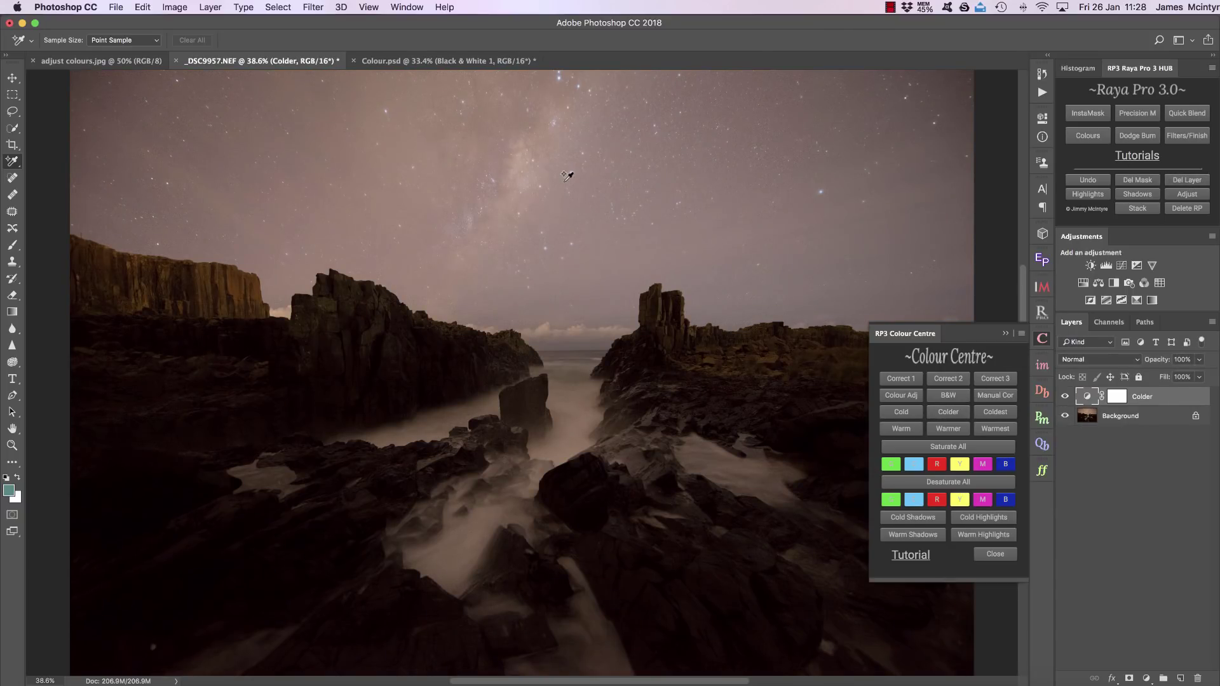
{"action": "left_click", "coordinate": [1186, 181]}
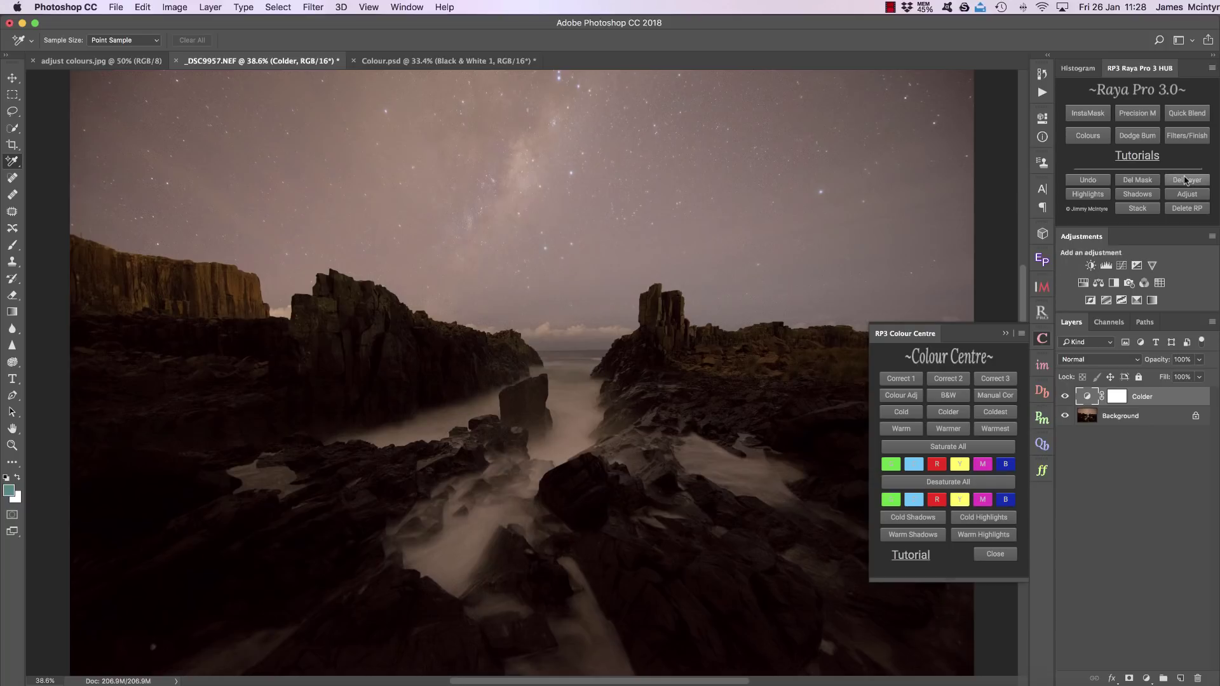
Step: Test and remove the Cold tone, then stack Coldest and Colder tone layers
{"action": "left_click", "coordinate": [901, 412]}
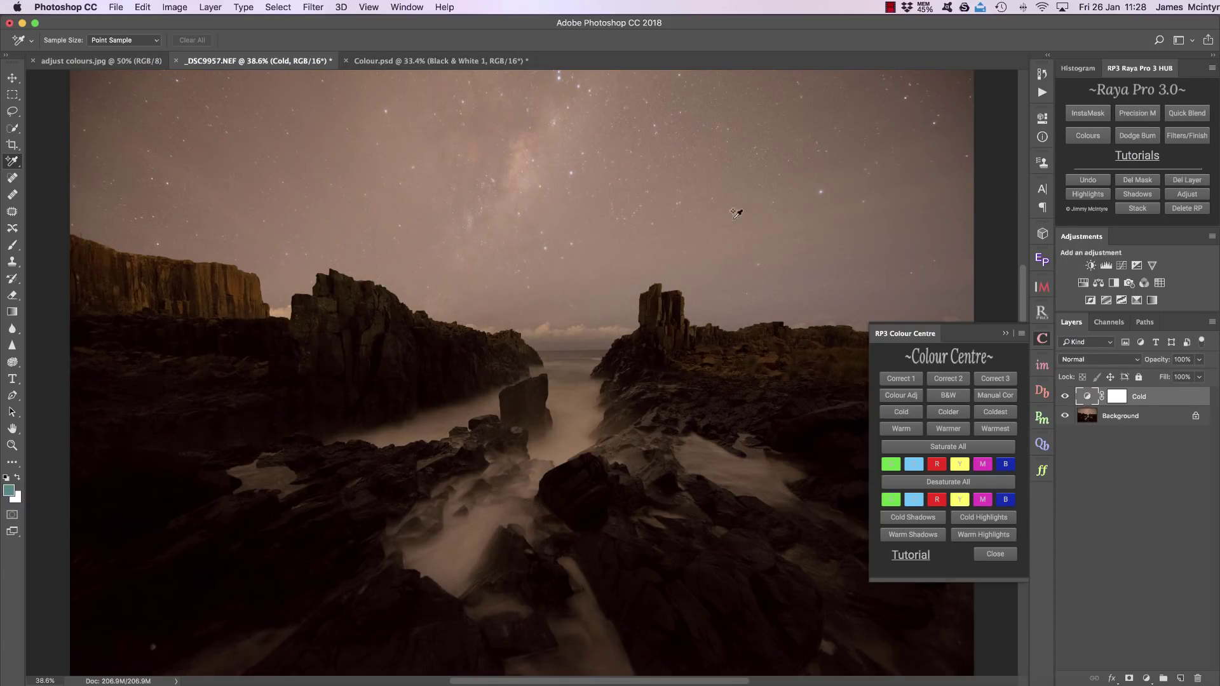
{"action": "left_click", "coordinate": [1200, 179]}
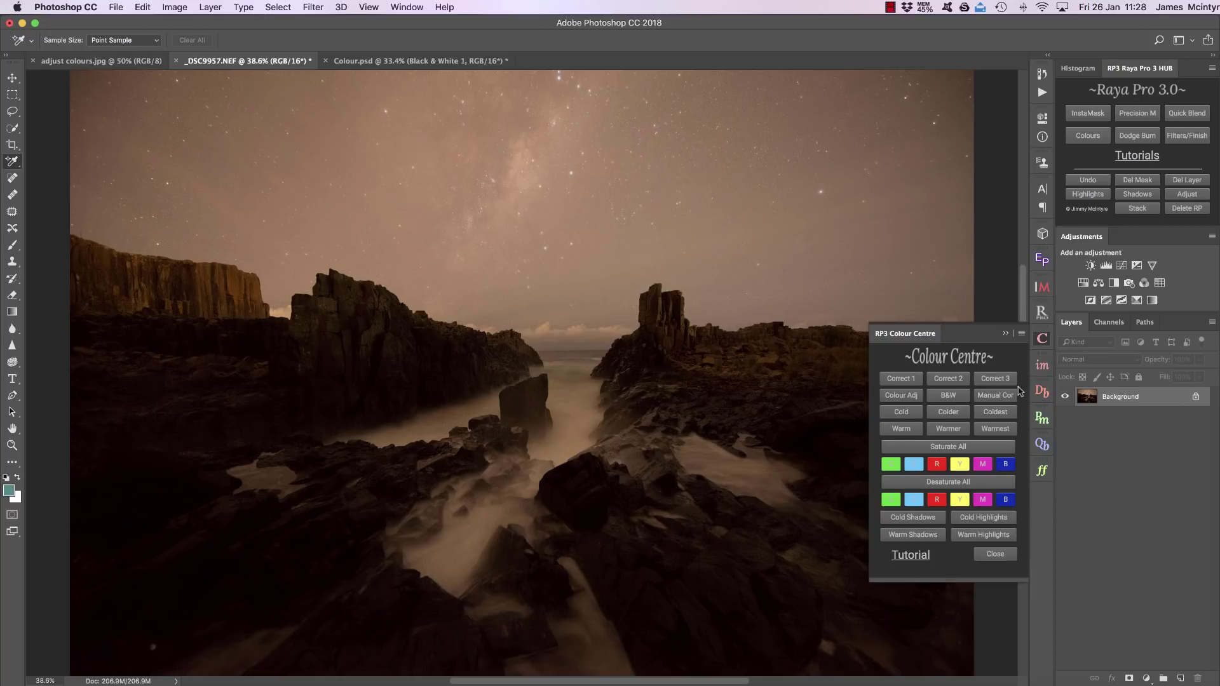
{"action": "left_click", "coordinate": [996, 413]}
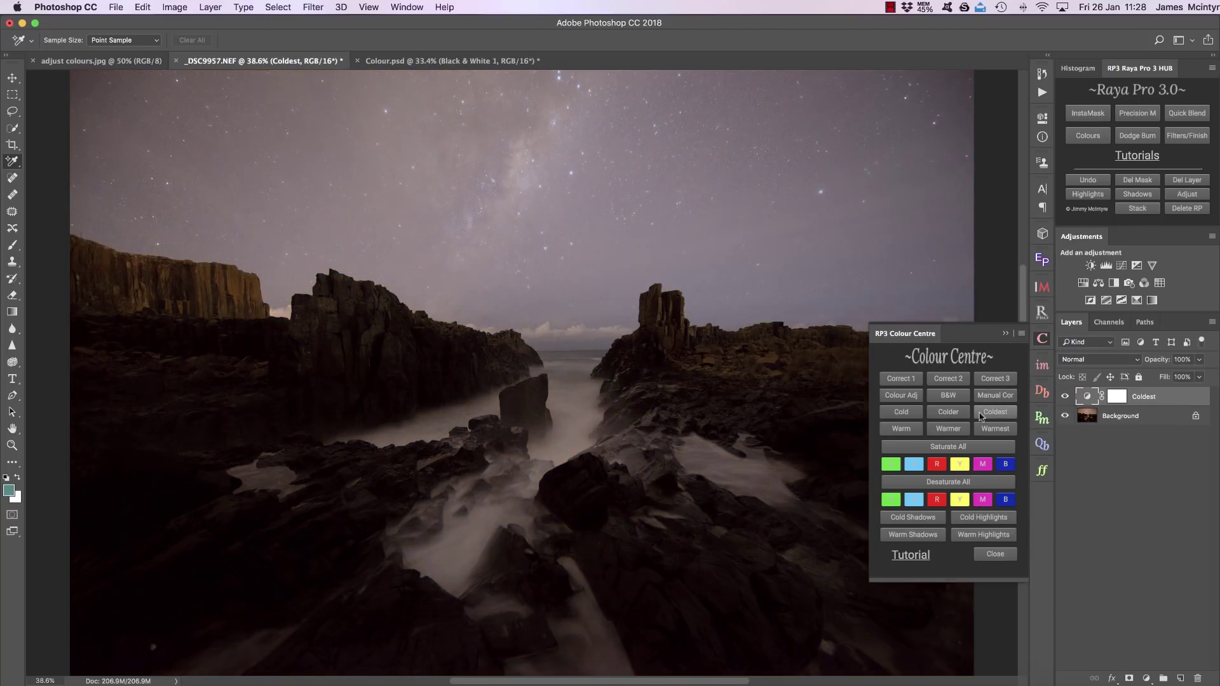
{"action": "left_click", "coordinate": [950, 413]}
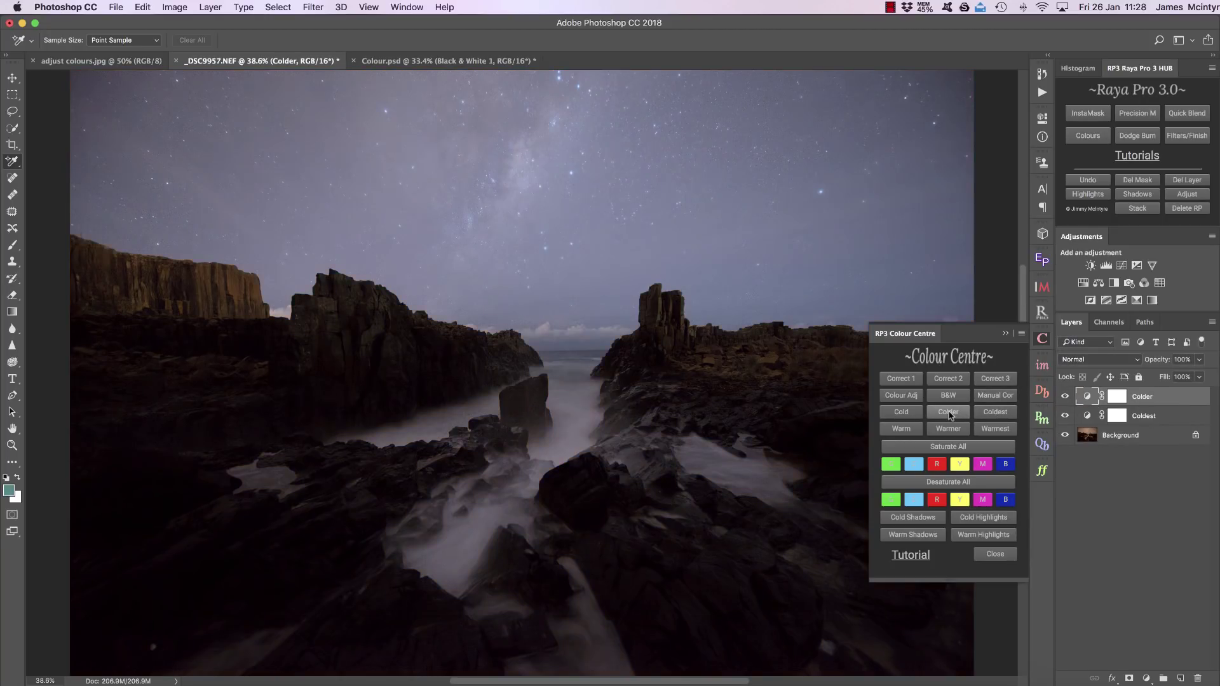
Step: Add Warmest and Warmer tone layers to the seascape, then switch to adjust colours.jpg
{"action": "left_click", "coordinate": [998, 430]}
{"action": "left_click", "coordinate": [953, 430]}
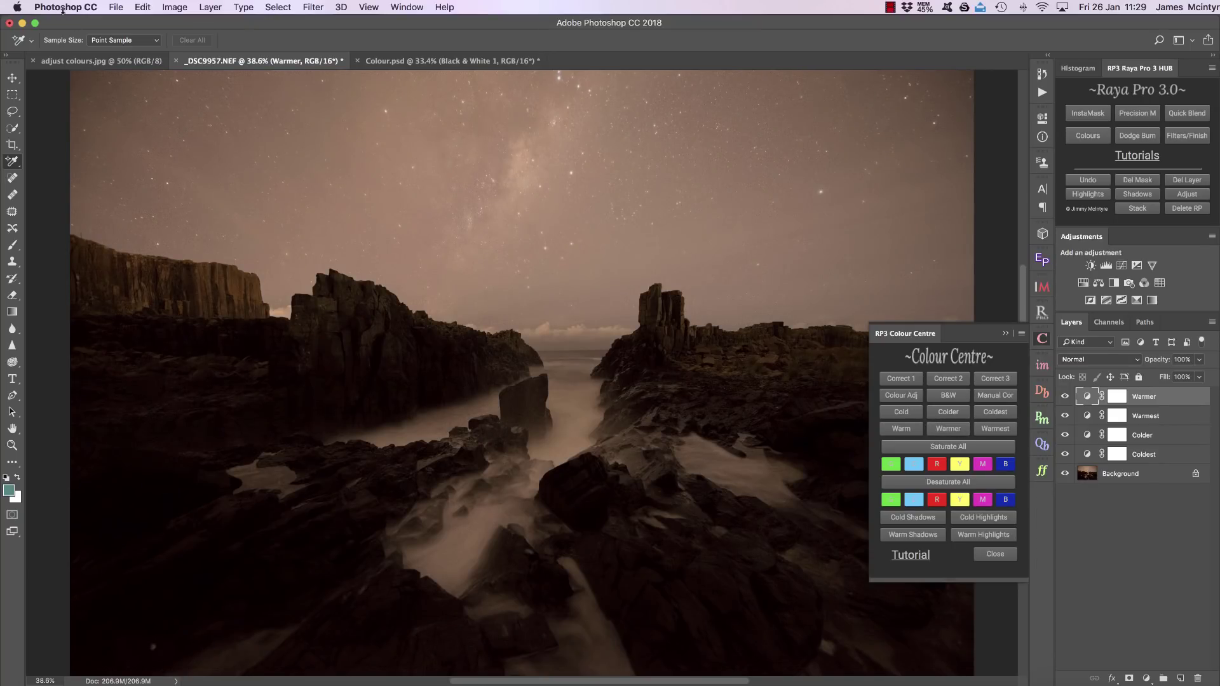
{"action": "left_click", "coordinate": [92, 61]}
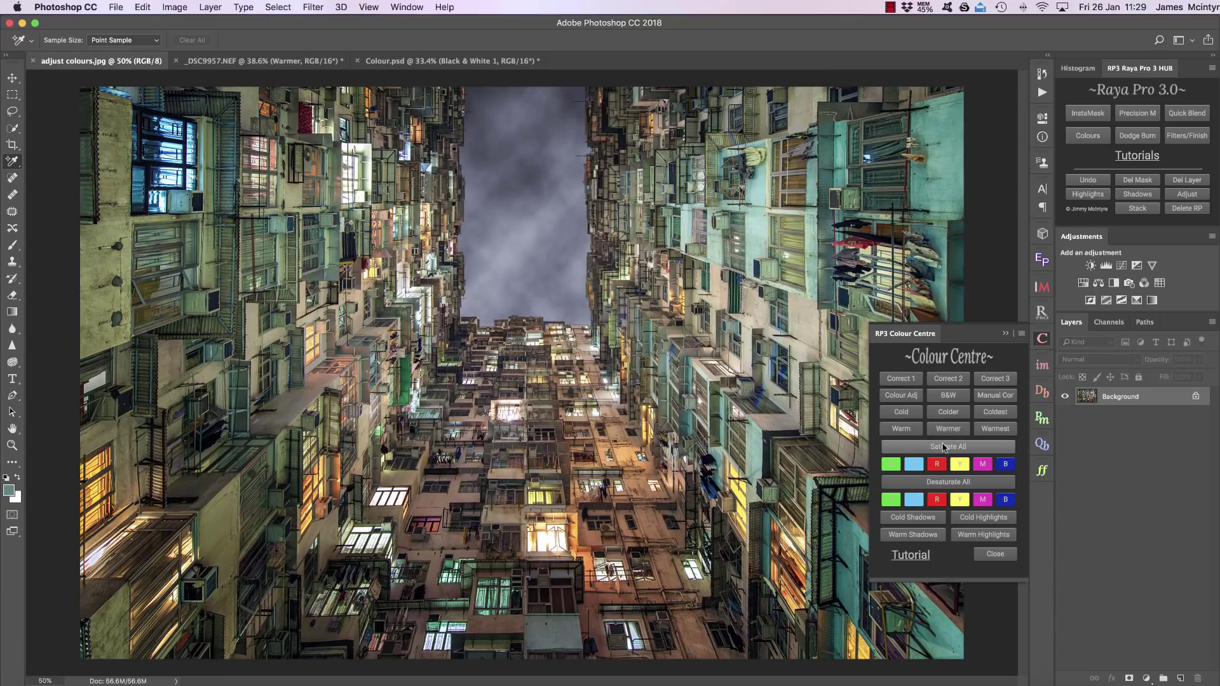
Step: Apply Saturate All four times, then delete the extra saturation layers
{"action": "left_click", "coordinate": [951, 447]}
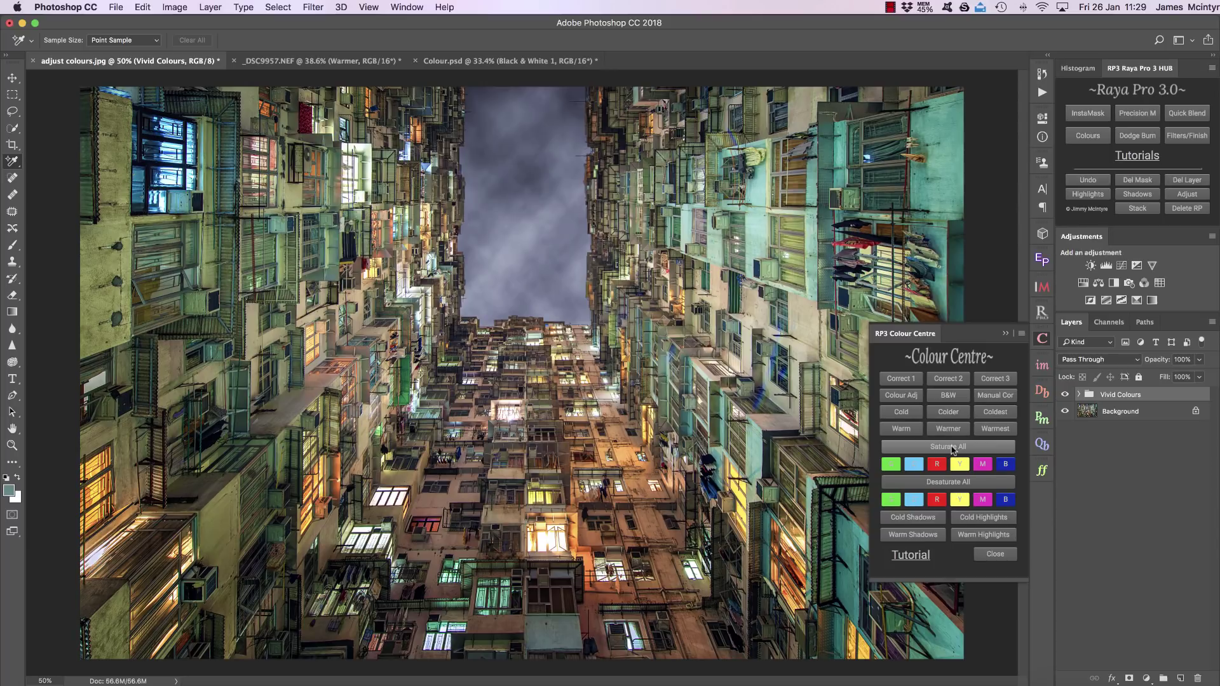
{"action": "left_click", "coordinate": [953, 448]}
{"action": "left_click", "coordinate": [953, 448]}
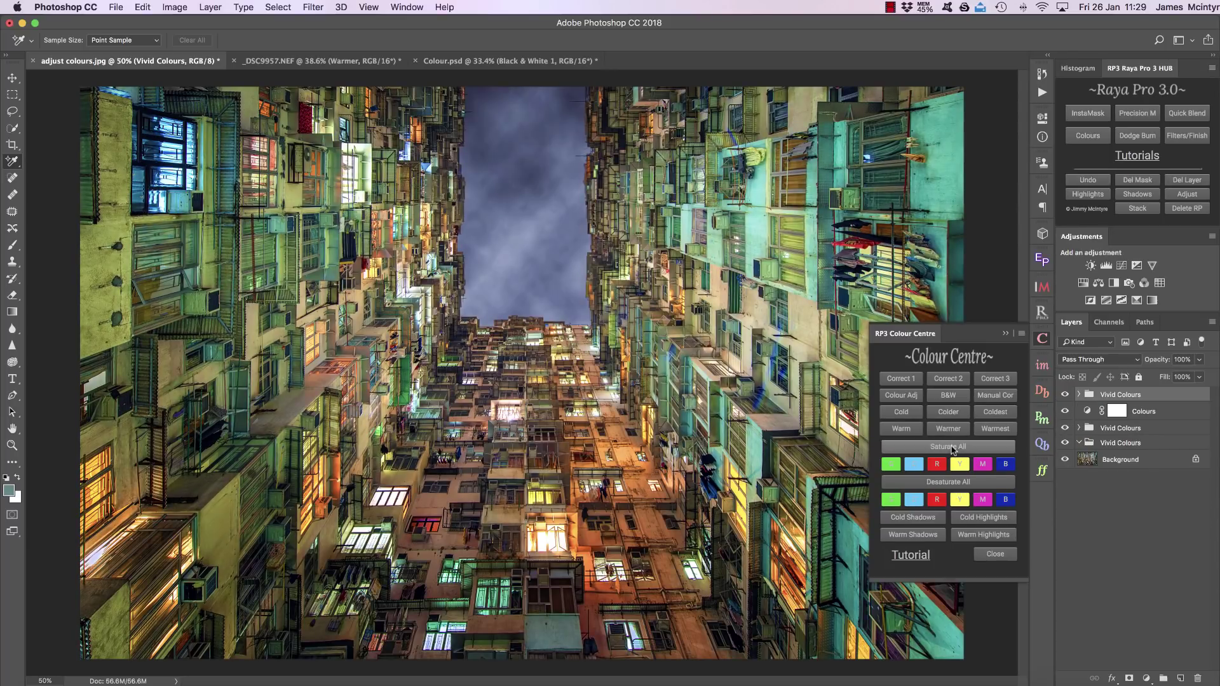
{"action": "left_click", "coordinate": [953, 448]}
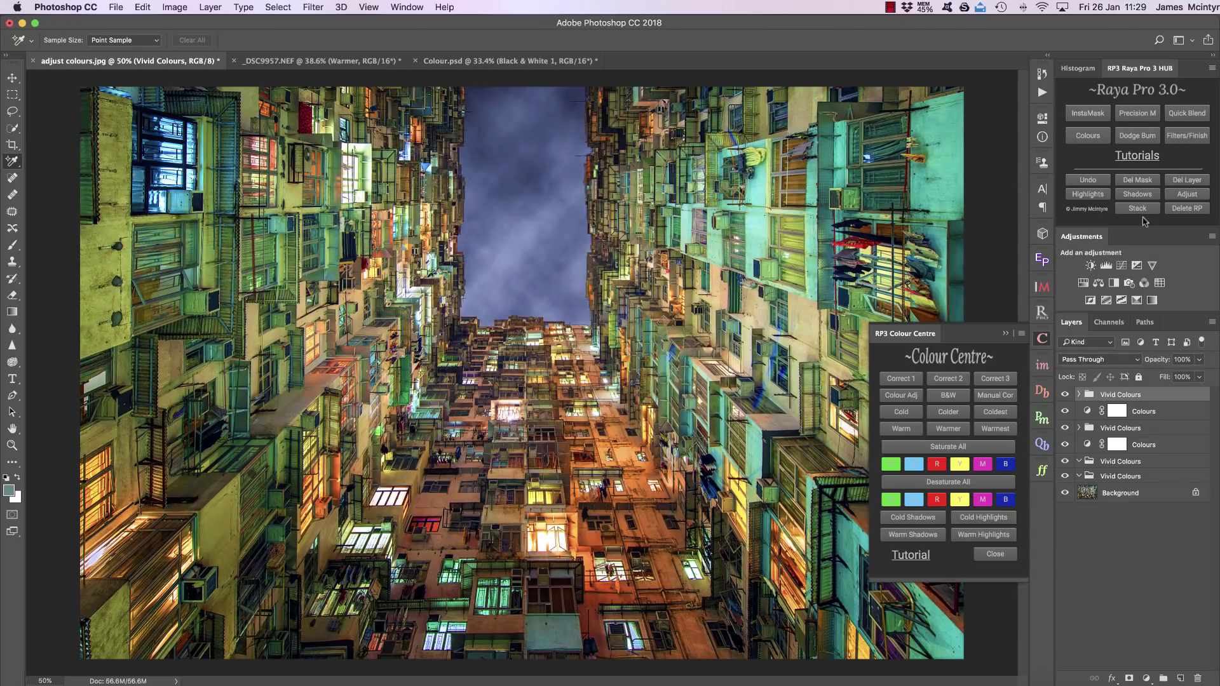
{"action": "left_click", "coordinate": [1187, 180]}
{"action": "left_click", "coordinate": [1187, 180]}
{"action": "left_click", "coordinate": [1187, 180]}
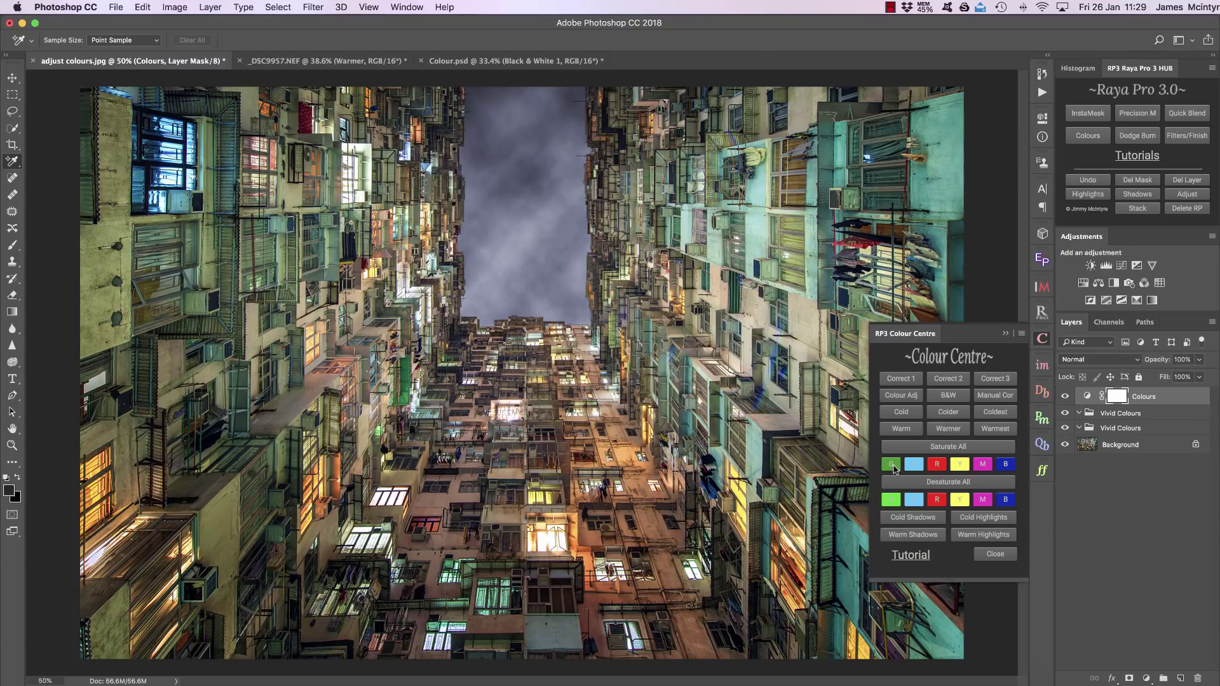
Step: Add Vivid Greens, Vivid Cyans, Vivid Yellows and Vivid Blues saturation layers
{"action": "left_click", "coordinate": [892, 465]}
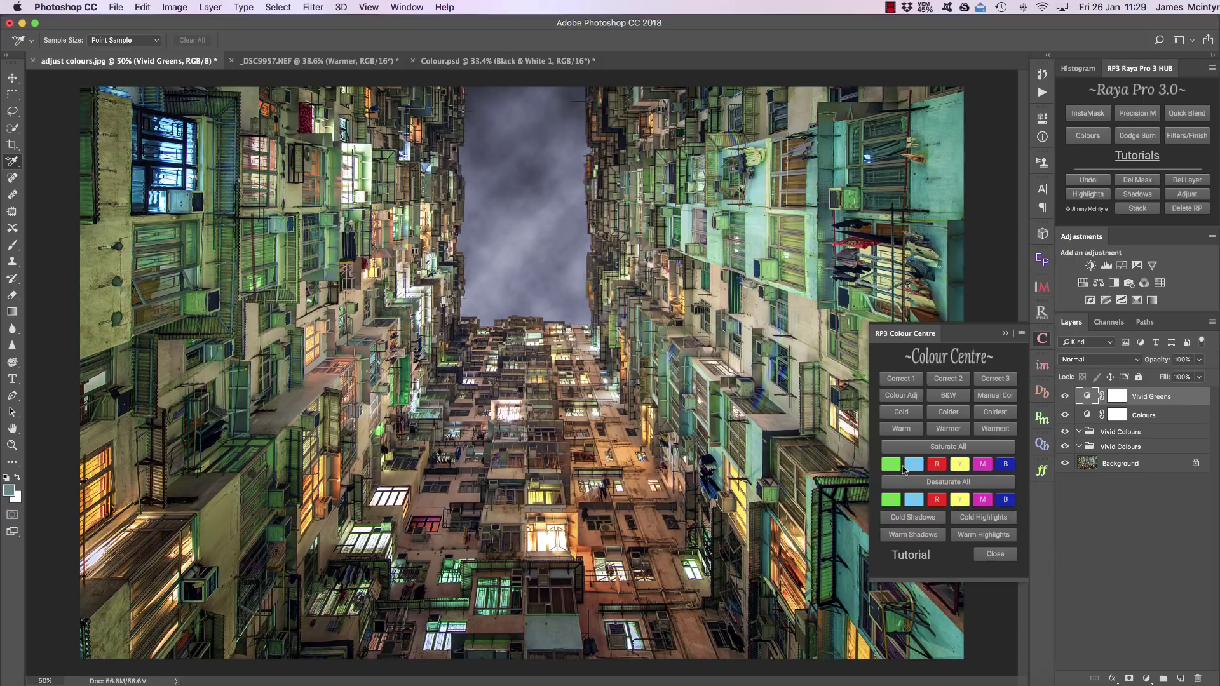
{"action": "left_click", "coordinate": [915, 464]}
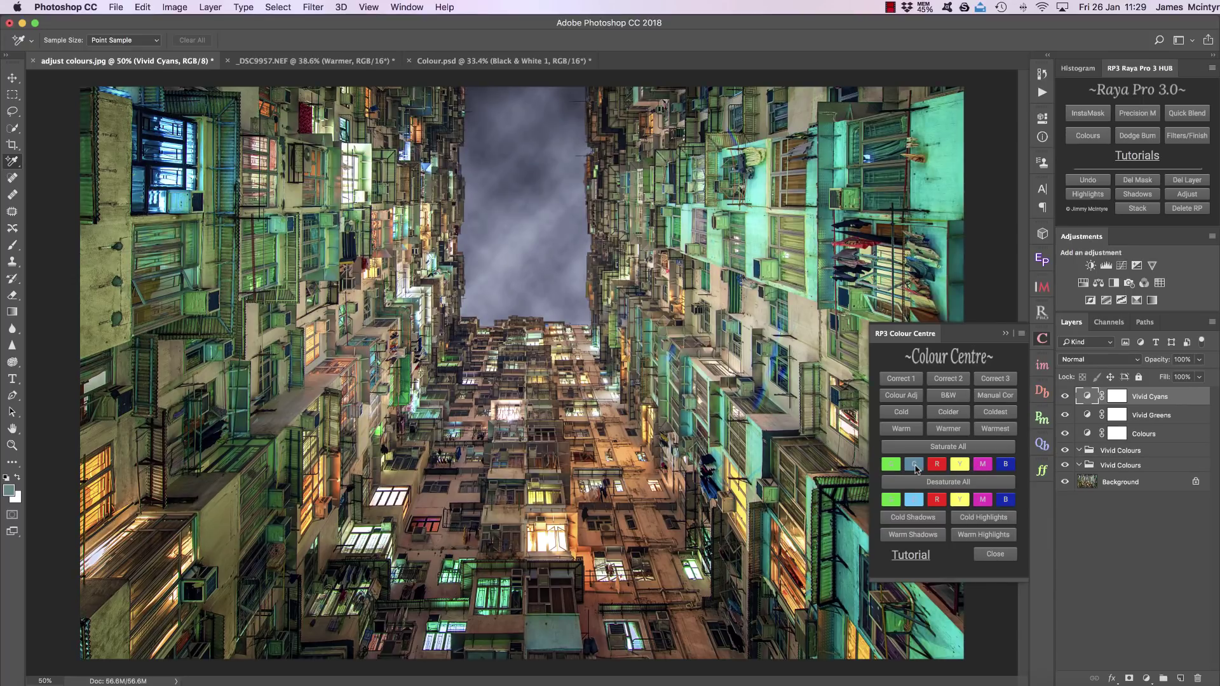
{"action": "left_click", "coordinate": [961, 466]}
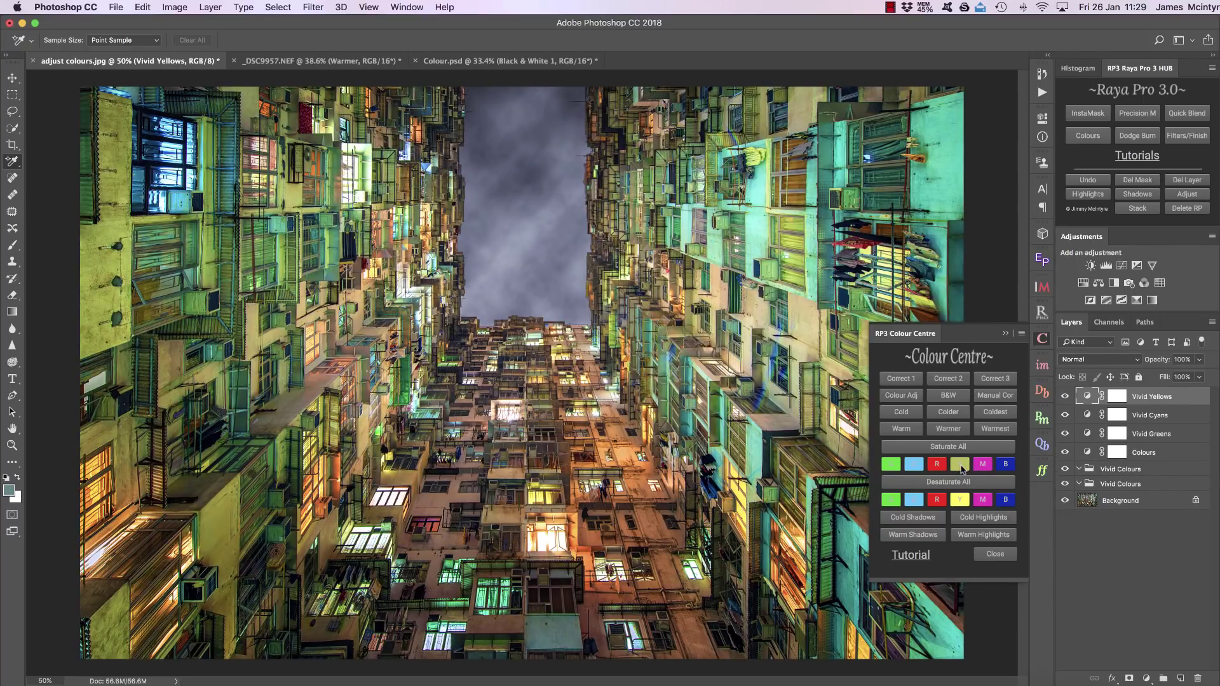
{"action": "left_click", "coordinate": [1007, 465]}
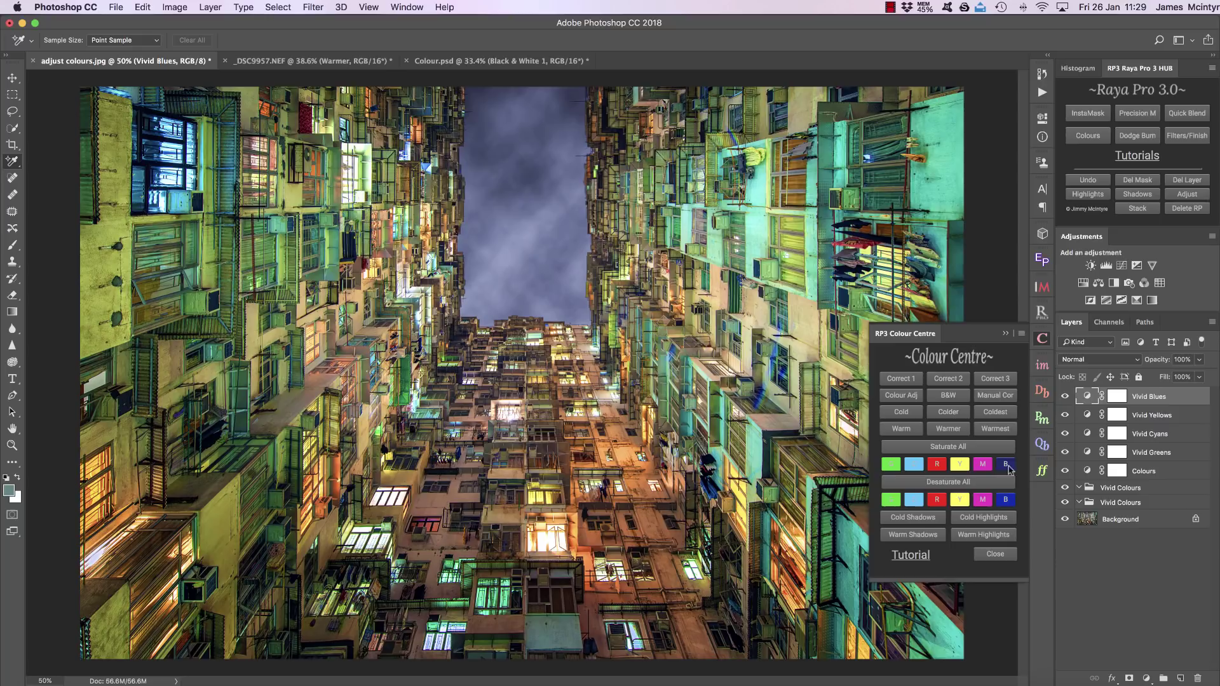
Step: Add Less Colour, then Less Green, Less Blue and Less Yellow layers to mute the photo
{"action": "left_click", "coordinate": [937, 484]}
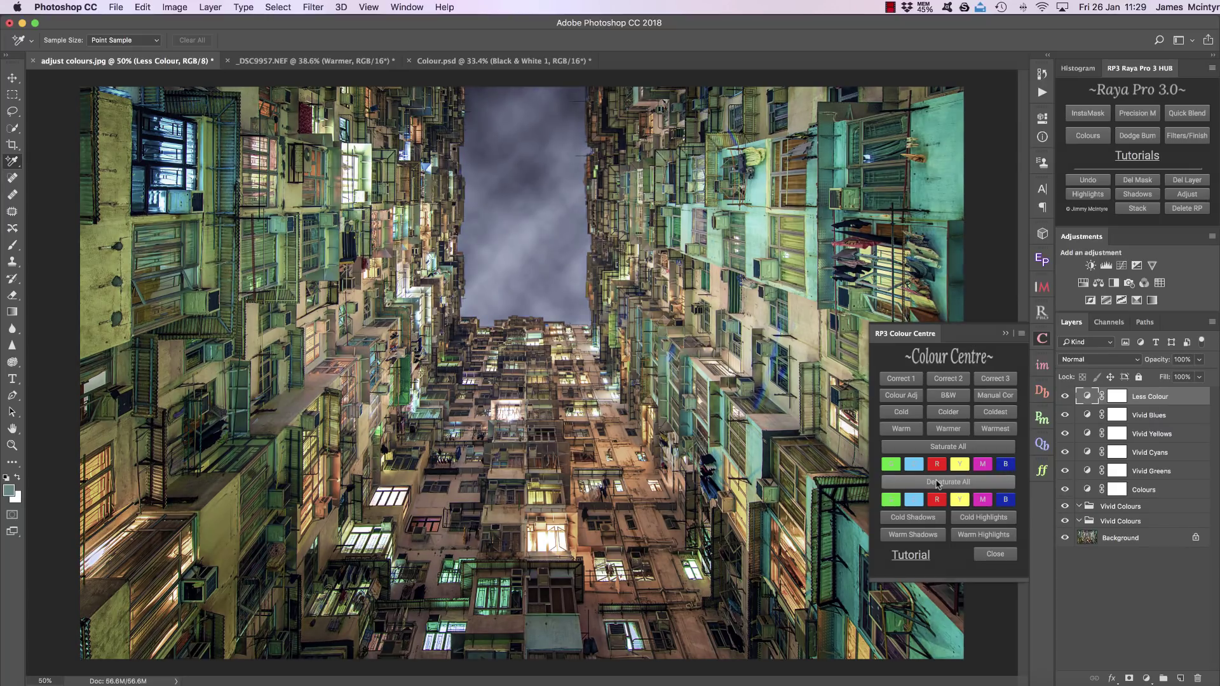
{"action": "left_click", "coordinate": [891, 500]}
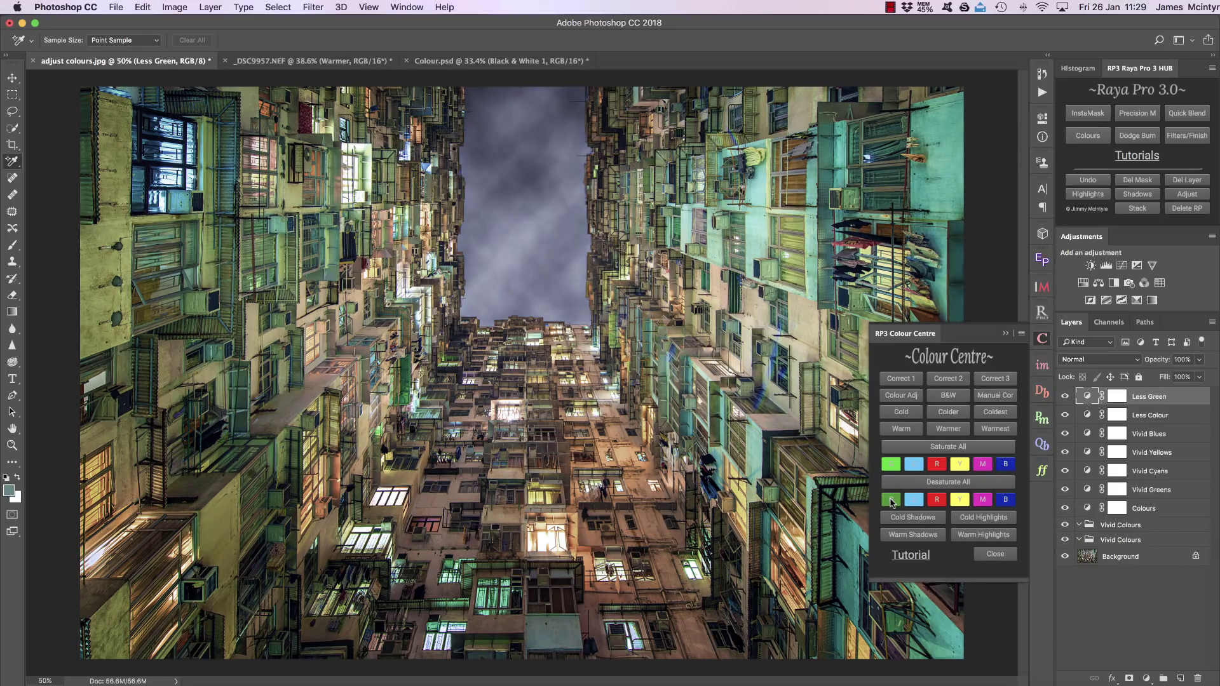
{"action": "left_click", "coordinate": [1003, 500]}
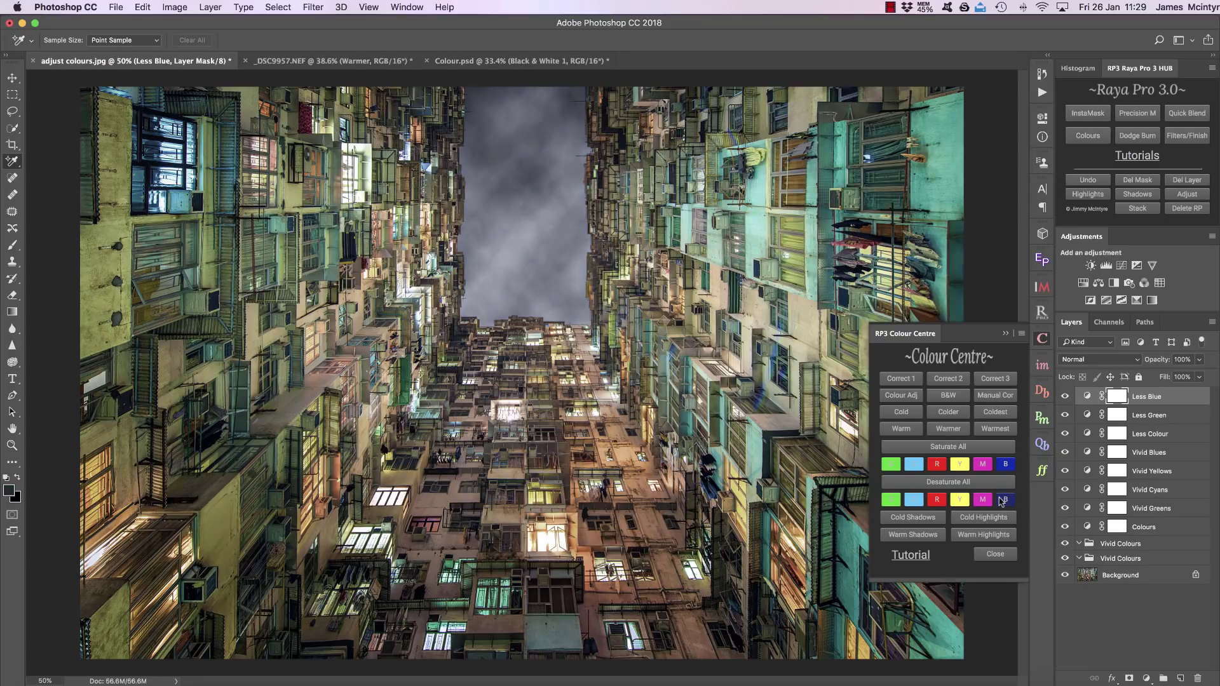
{"action": "left_click", "coordinate": [960, 500]}
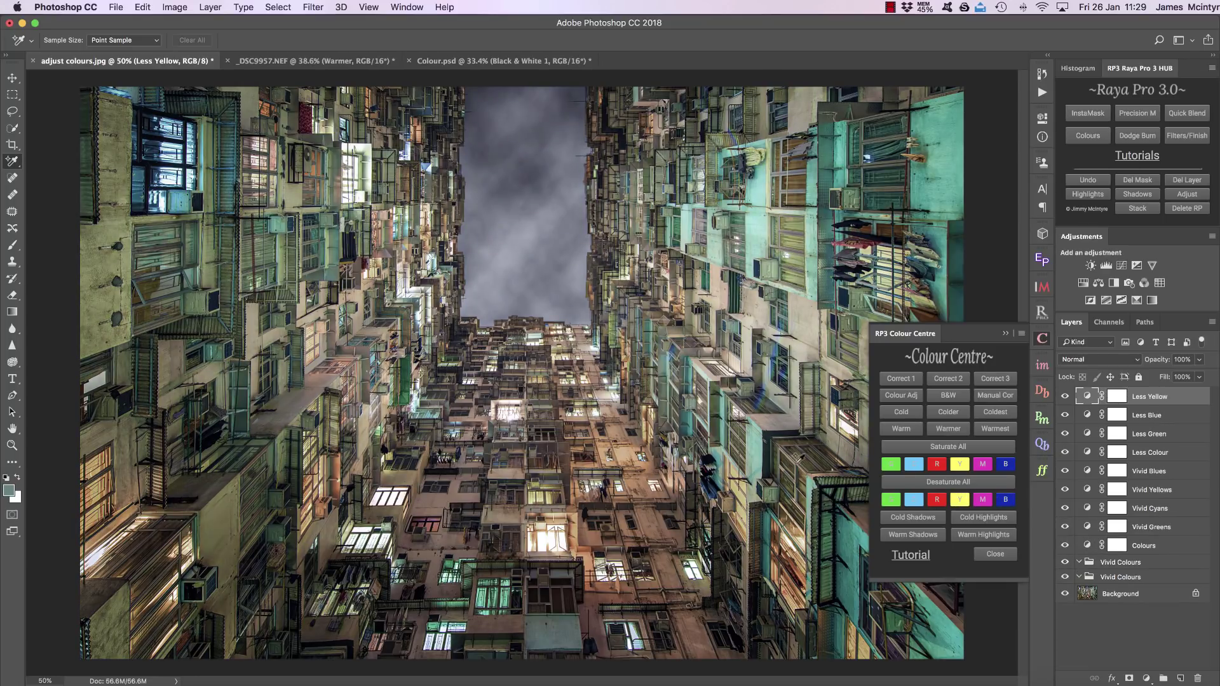
{"action": "left_click", "coordinate": [907, 522]}
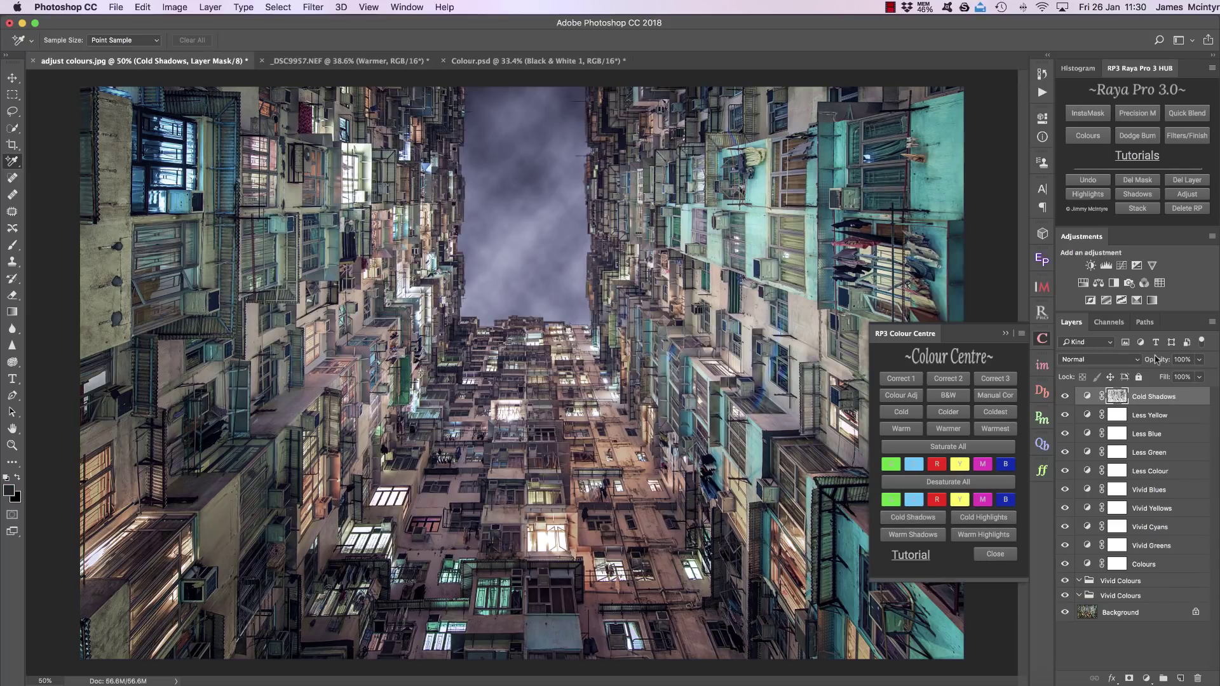
{"action": "left_click", "coordinate": [1066, 396]}
{"action": "left_click", "coordinate": [1187, 180]}
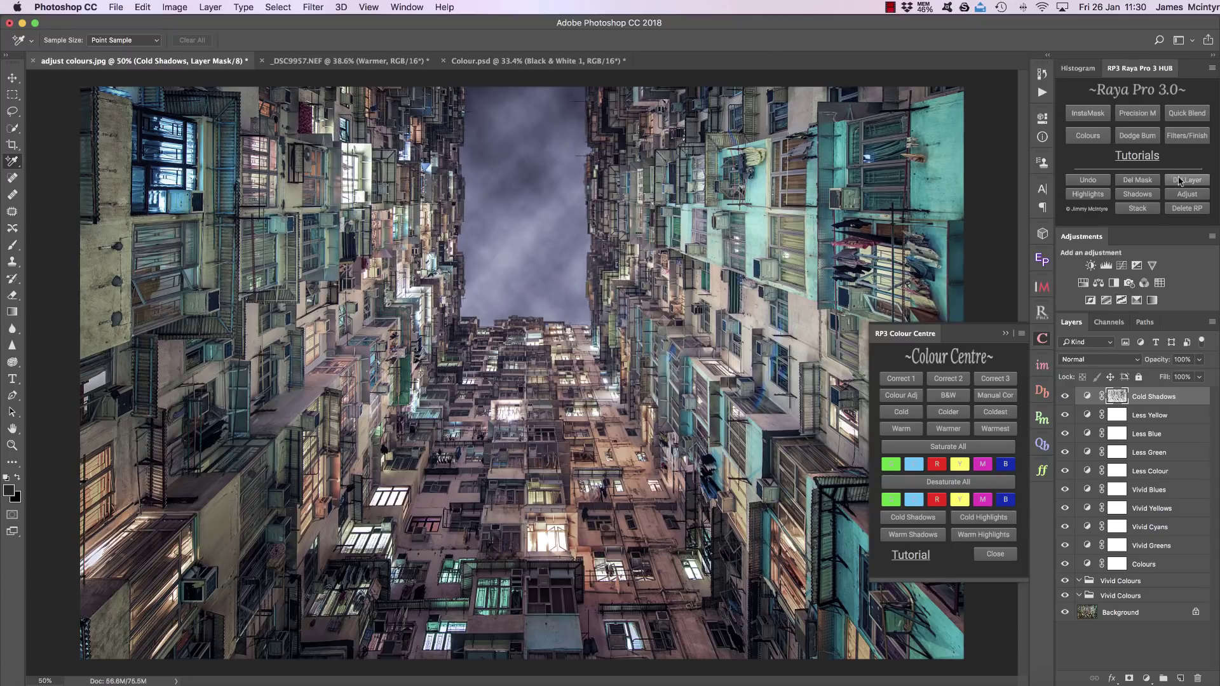
{"action": "left_click", "coordinate": [917, 535]}
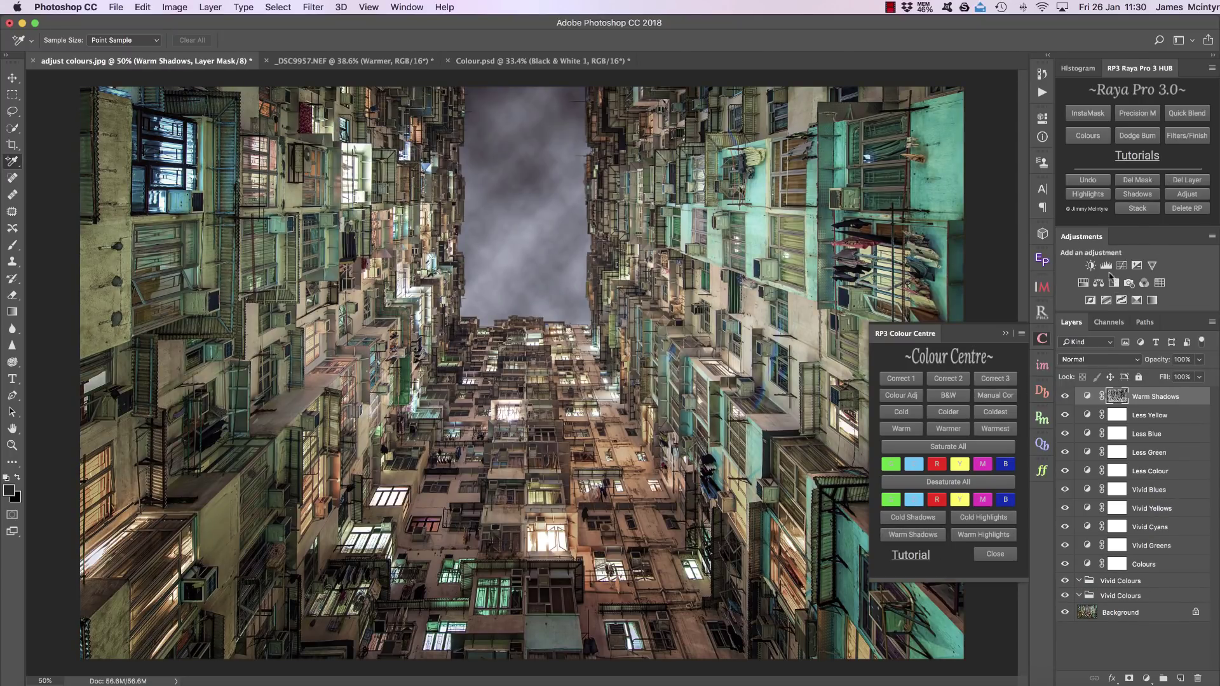
{"action": "left_click", "coordinate": [1065, 396]}
{"action": "left_click", "coordinate": [1066, 397]}
{"action": "left_click", "coordinate": [1187, 180]}
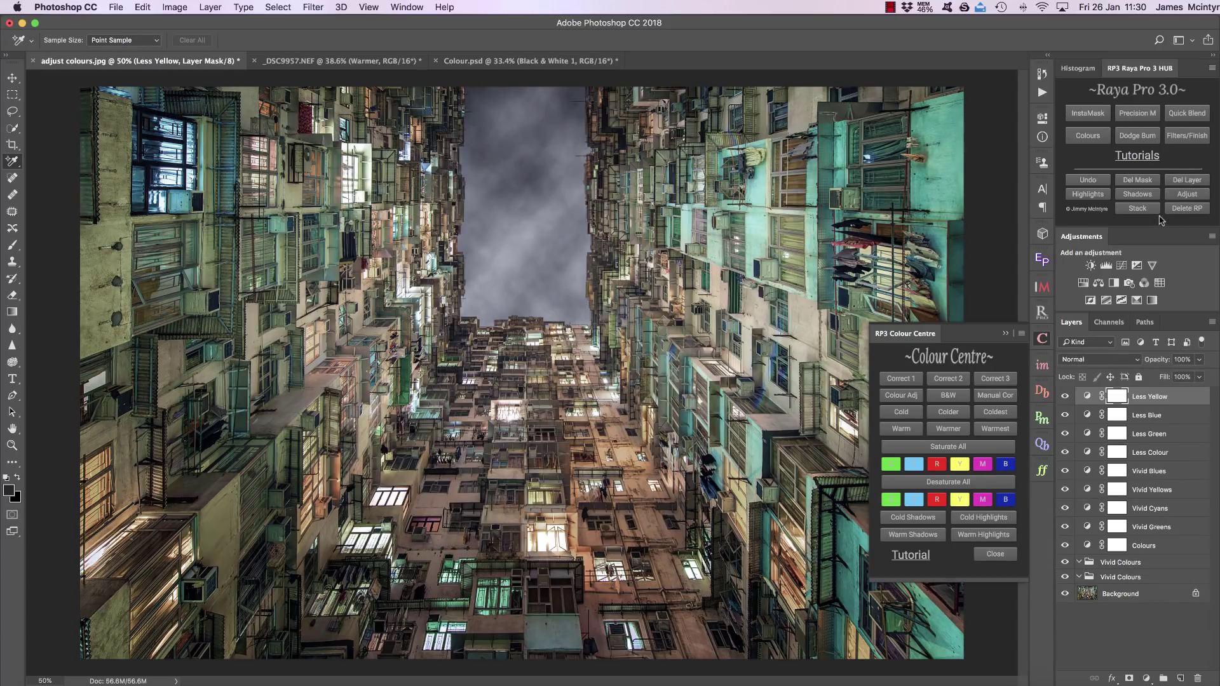
{"action": "left_click", "coordinate": [965, 519]}
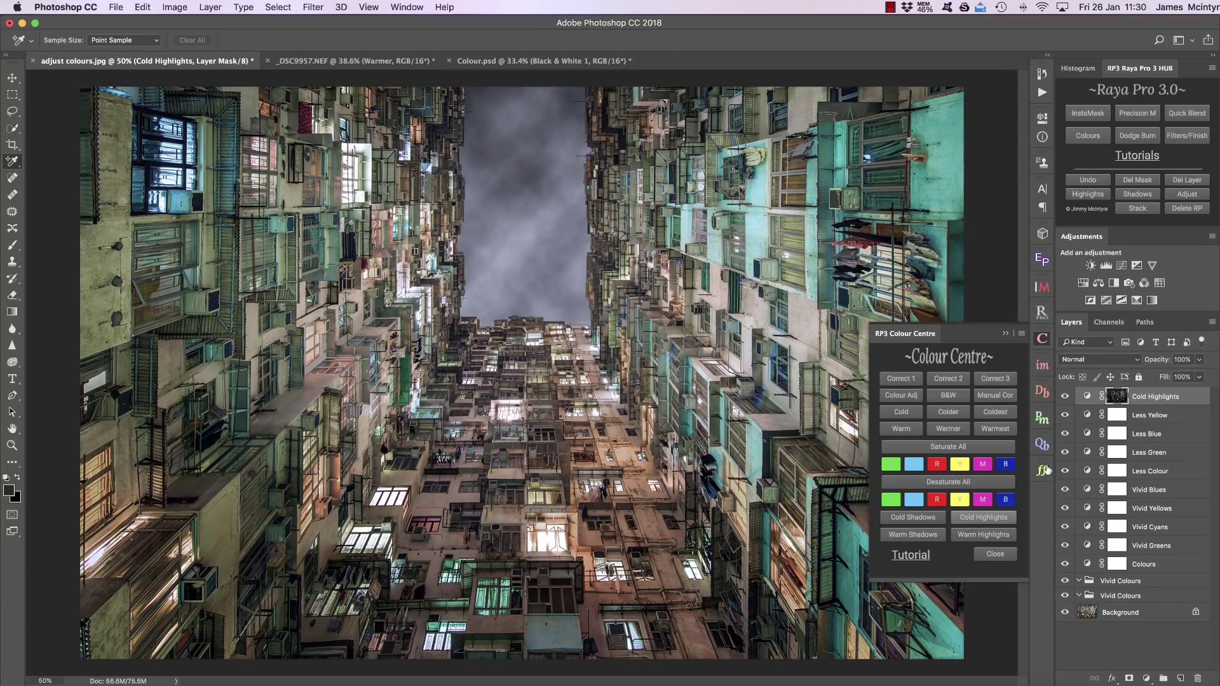
{"action": "left_click", "coordinate": [1065, 396]}
{"action": "left_click", "coordinate": [1065, 395]}
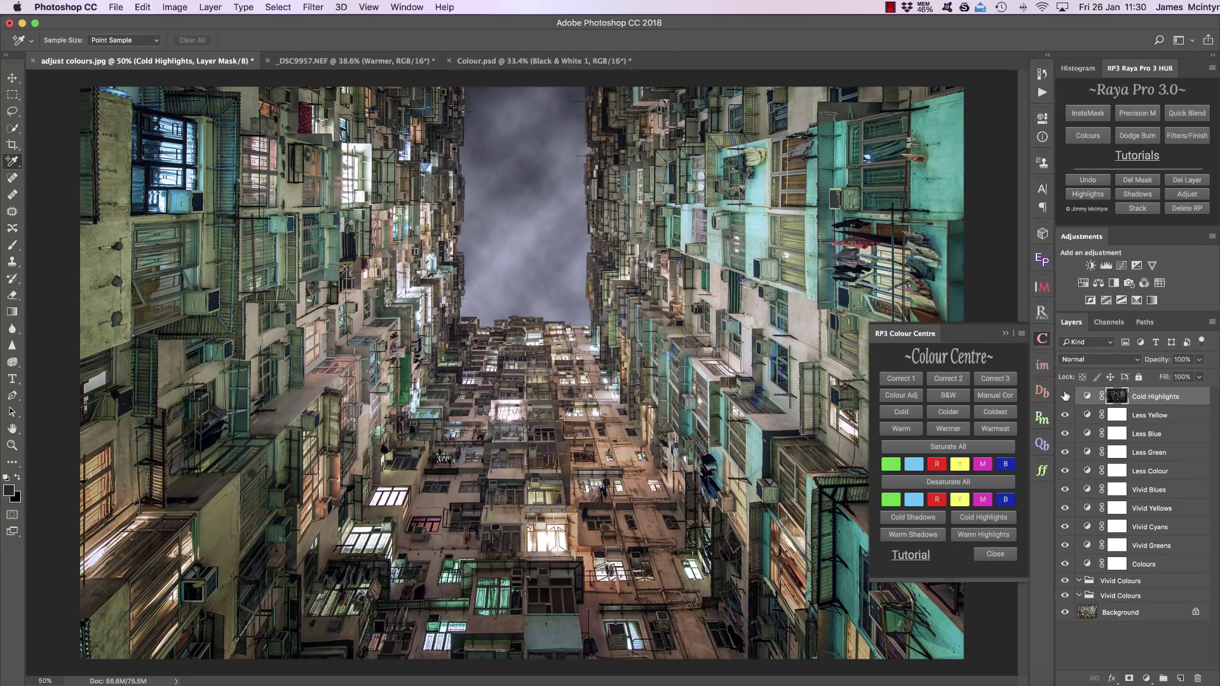
{"action": "left_click", "coordinate": [1065, 396]}
{"action": "left_click", "coordinate": [1065, 396]}
{"action": "left_click", "coordinate": [1186, 180]}
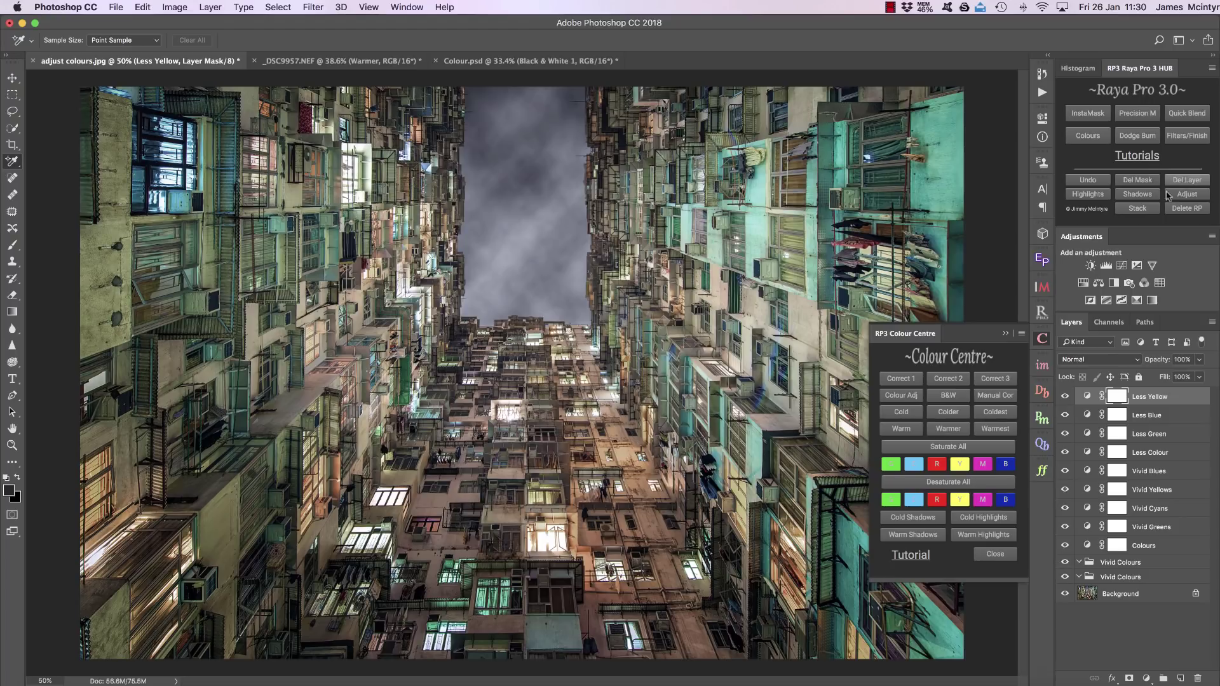
Step: Add a Warm Highlights layer and raise its warming filter density to 83%
{"action": "left_click", "coordinate": [965, 539]}
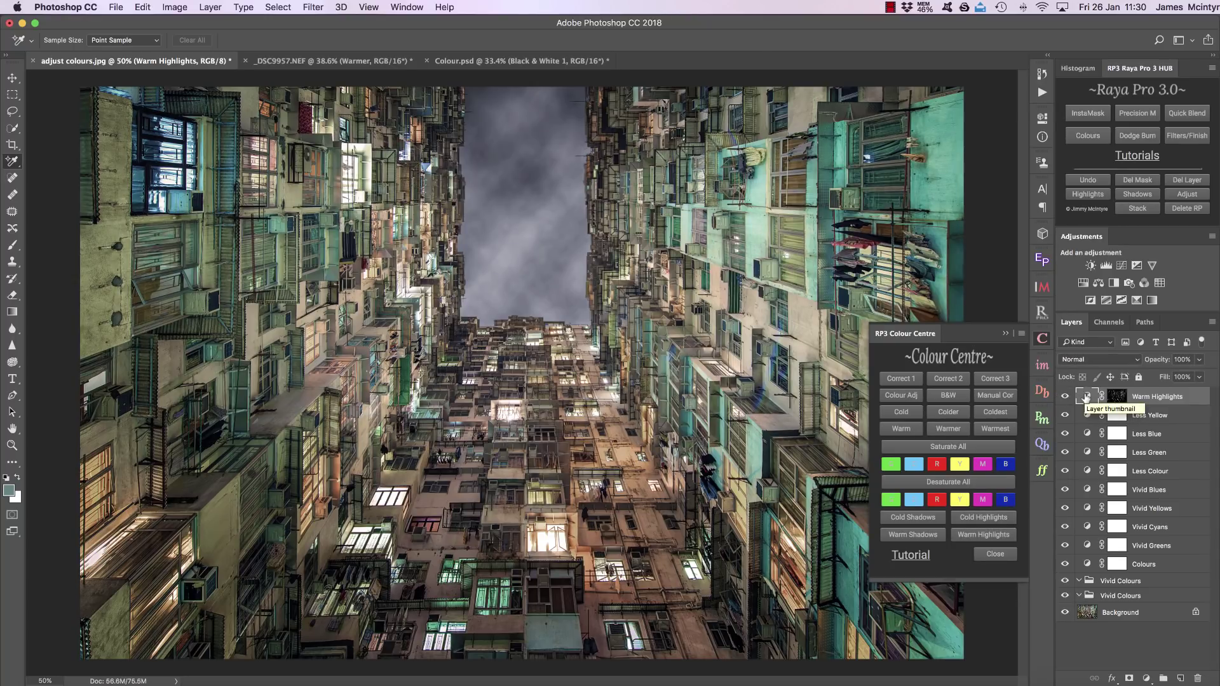
{"action": "double_click", "coordinate": [1086, 398]}
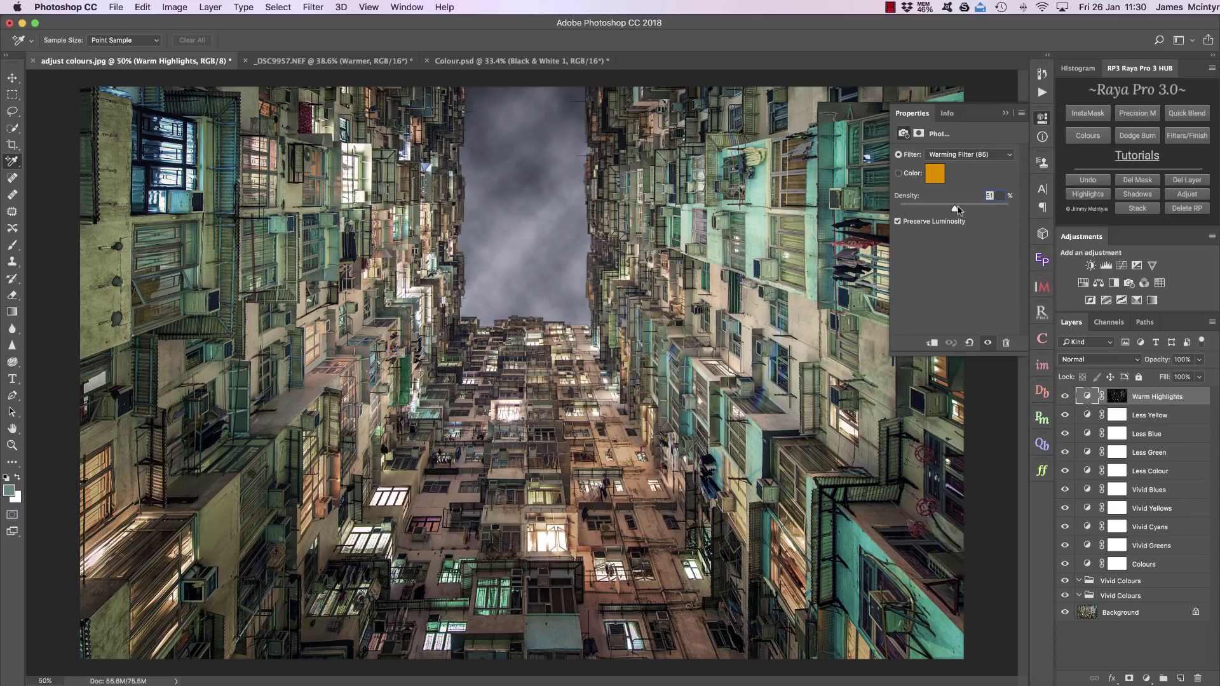
{"action": "left_click_drag", "start_coordinate": [957, 208], "coordinate": [990, 208]}
{"action": "left_click", "coordinate": [1005, 113]}
Step: Toggle Warm Highlights on and off to compare, then return to Colour Centre
{"action": "left_click", "coordinate": [1065, 396]}
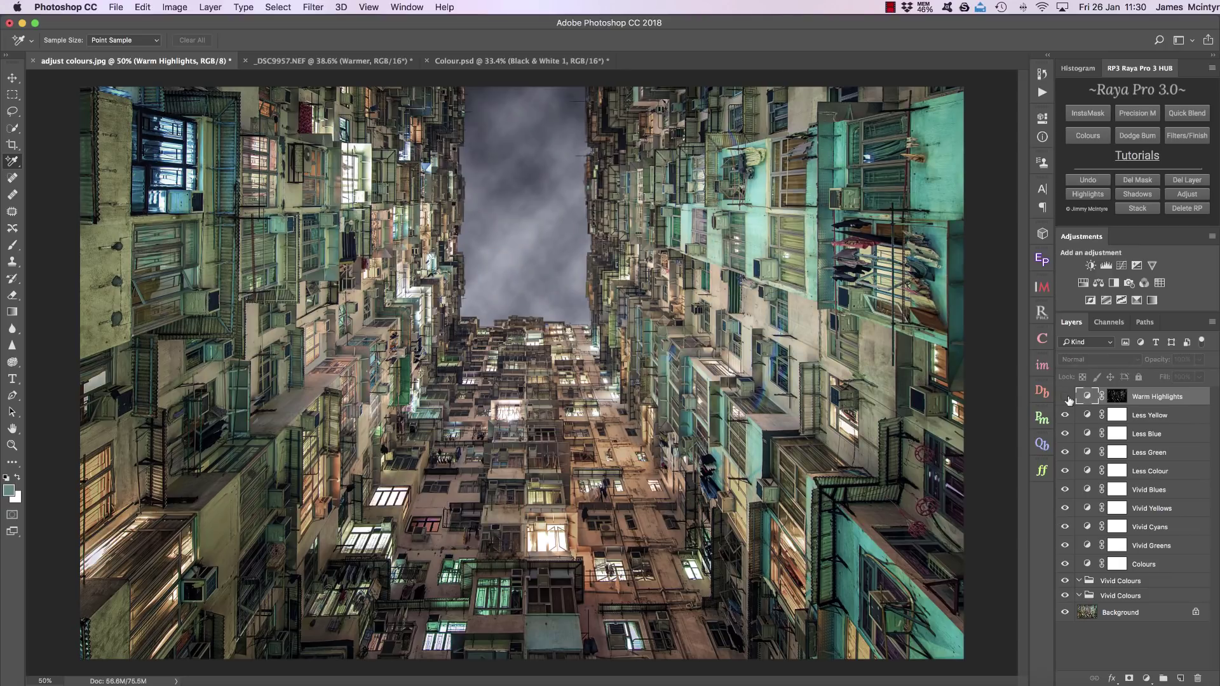
{"action": "left_click", "coordinate": [1065, 397]}
{"action": "left_click", "coordinate": [1065, 397]}
{"action": "left_click", "coordinate": [1065, 397]}
{"action": "left_click", "coordinate": [1042, 339]}
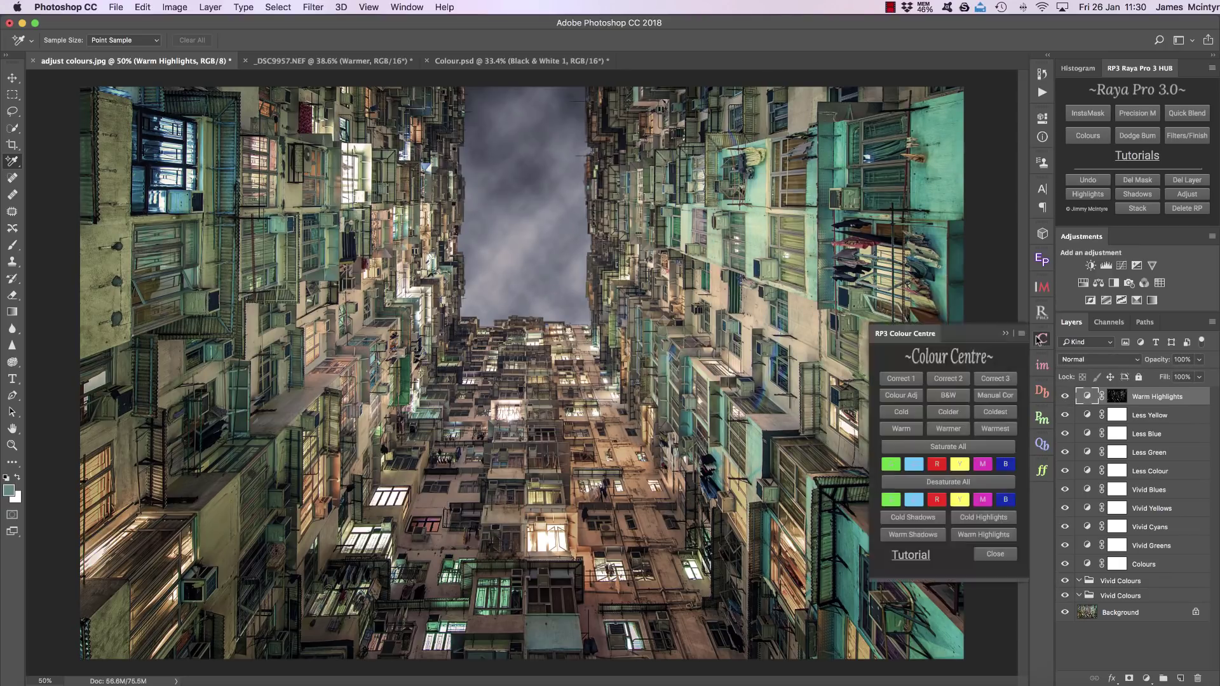